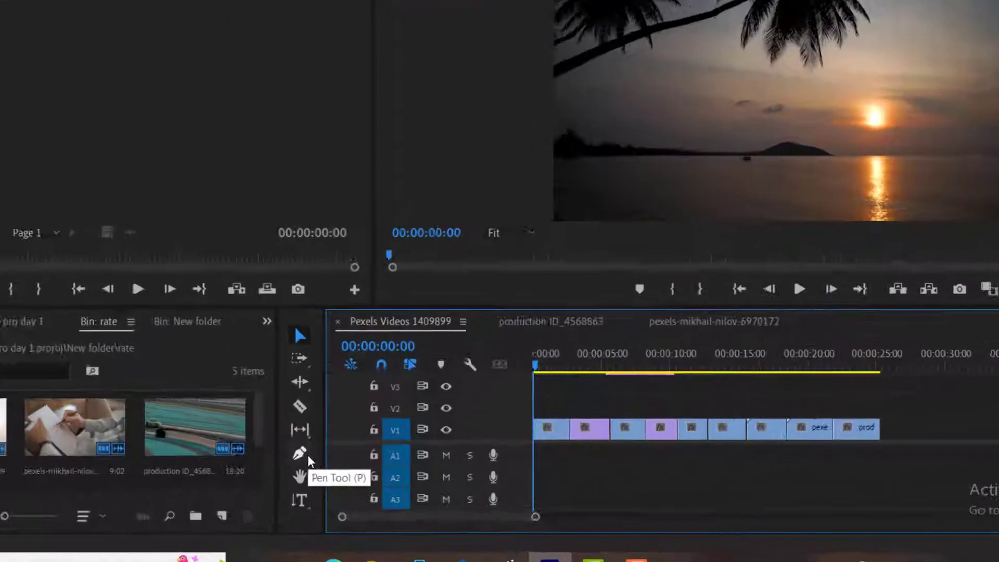
# - Open the Pen Tool flyout listing the Pen, Rectangle and Ellipse tools
pyautogui.click(300, 454)
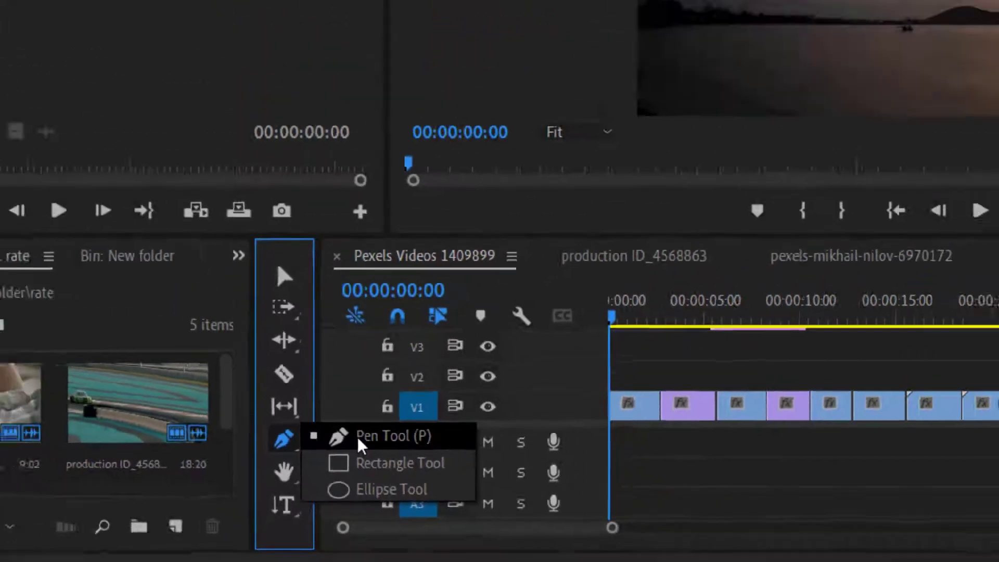
# - Draw a grey five-sided pen shape just below the palm trunk
pyautogui.click(365, 417)
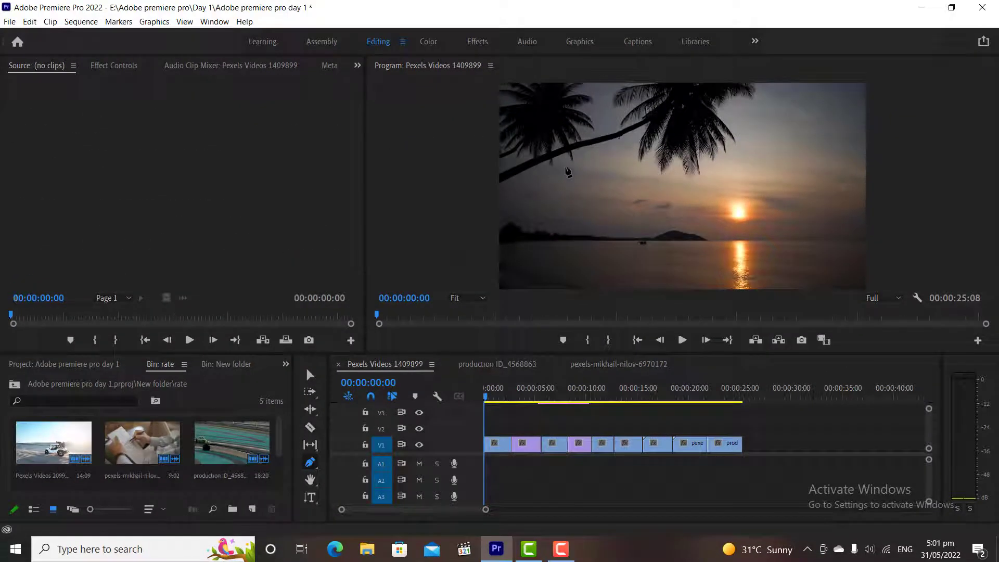
pyautogui.click(565, 167)
pyautogui.click(540, 201)
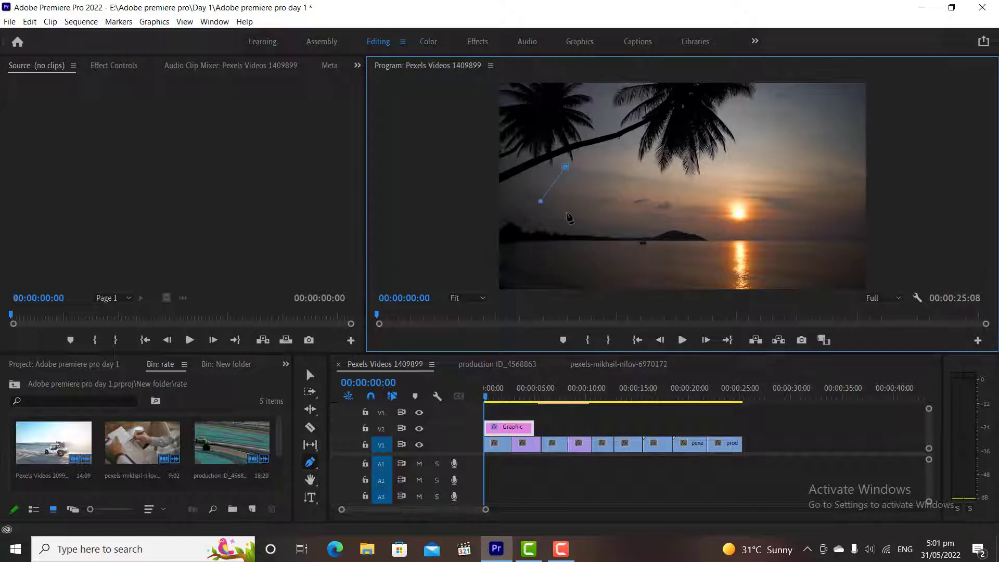
pyautogui.click(567, 212)
pyautogui.click(595, 193)
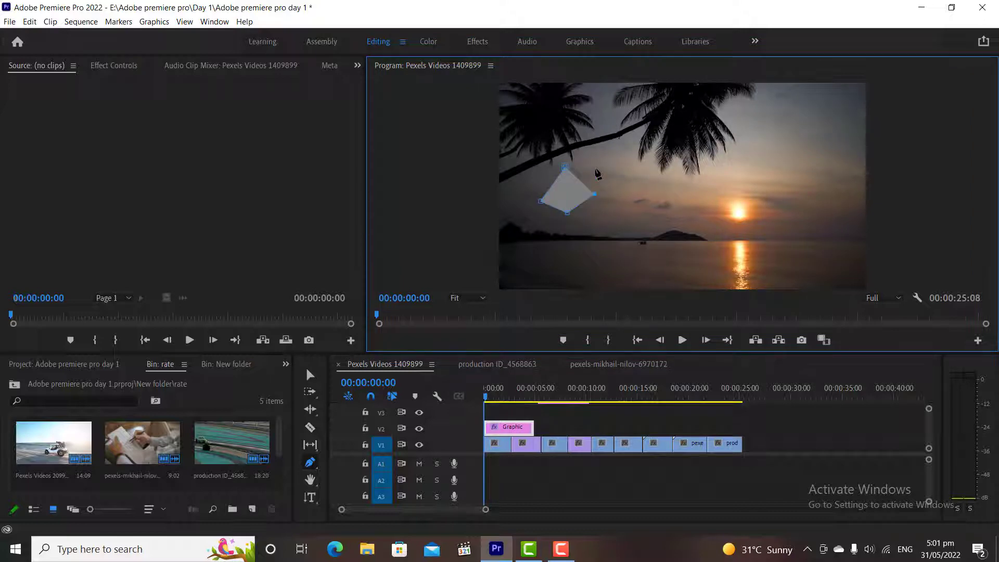
pyautogui.click(595, 169)
# - Draw a wide grey rectangle bar just above the water with the Rectangle Tool
pyautogui.click(313, 464)
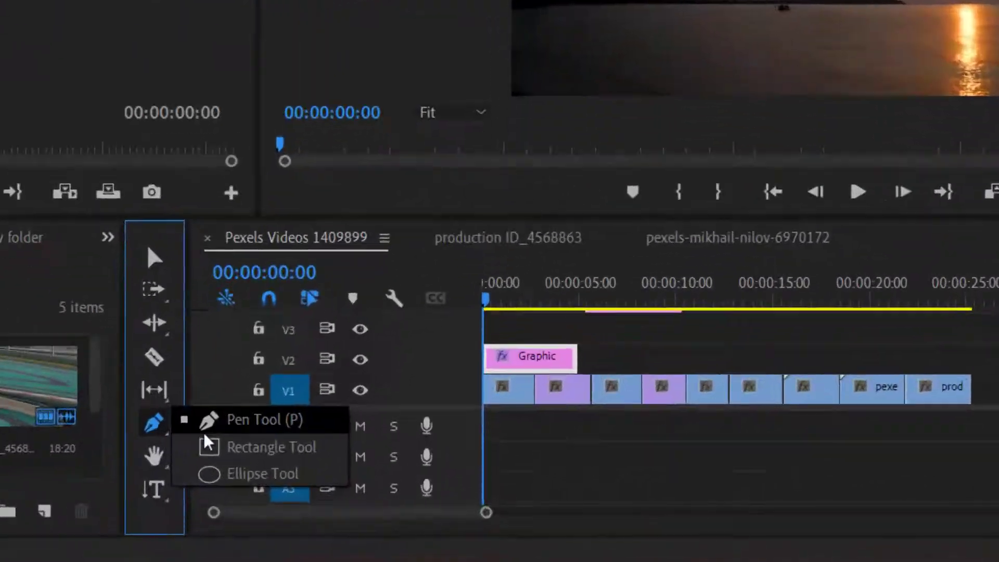
pyautogui.click(360, 475)
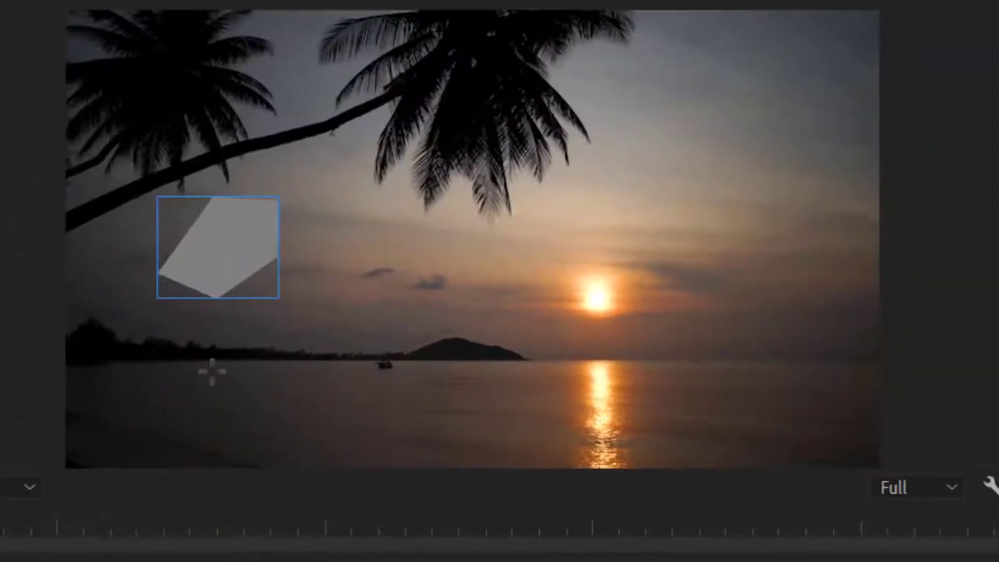
pyautogui.moveTo(354, 269); pyautogui.dragTo(539, 275)
pyautogui.moveTo(476, 339)
pyautogui.mouseDown()
pyautogui.moveTo(544, 356)
pyautogui.moveTo(544, 366)
pyautogui.mouseUp()
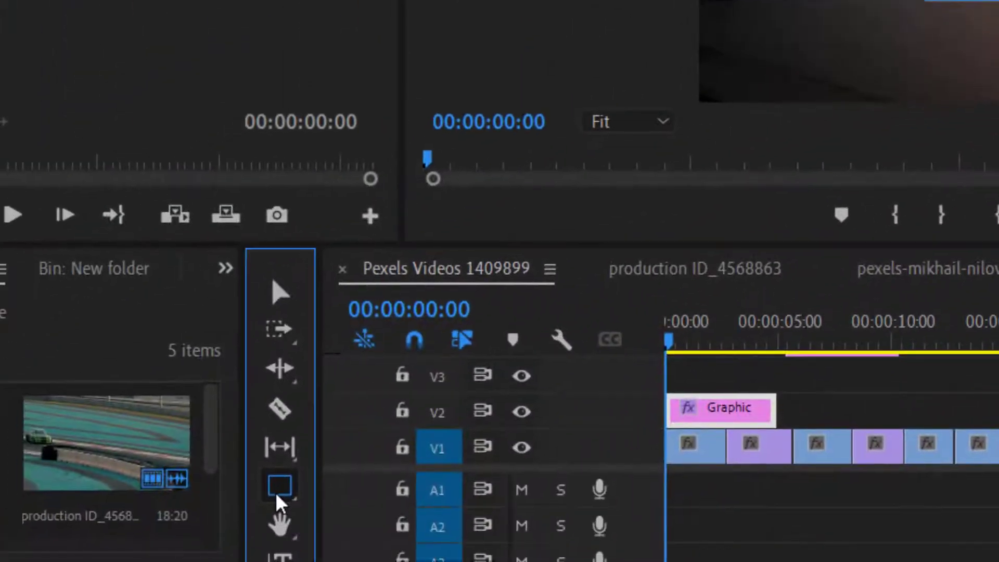
# - Draw a grey circle over the bar and nudge it slightly right and down
pyautogui.click(279, 494)
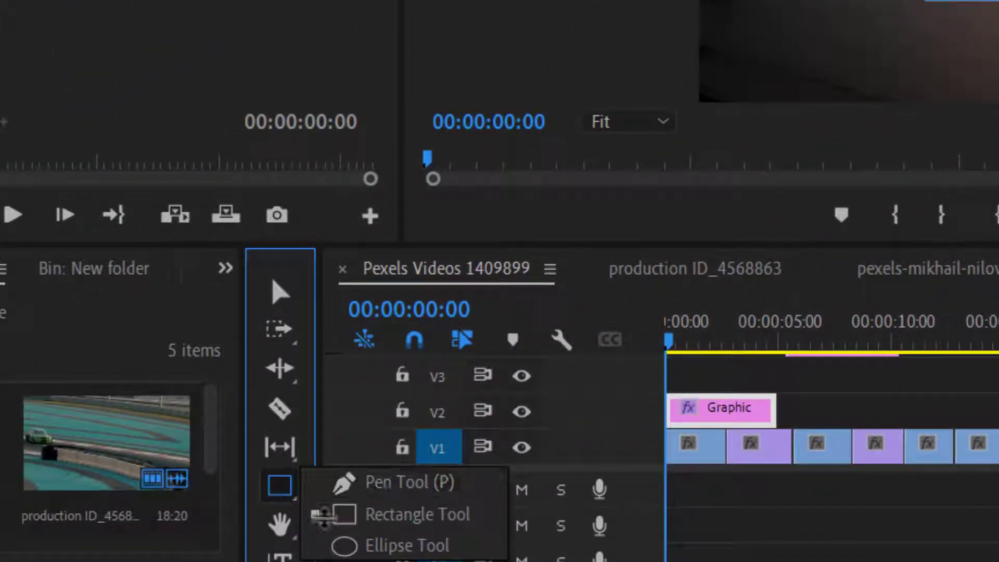
pyautogui.click(359, 544)
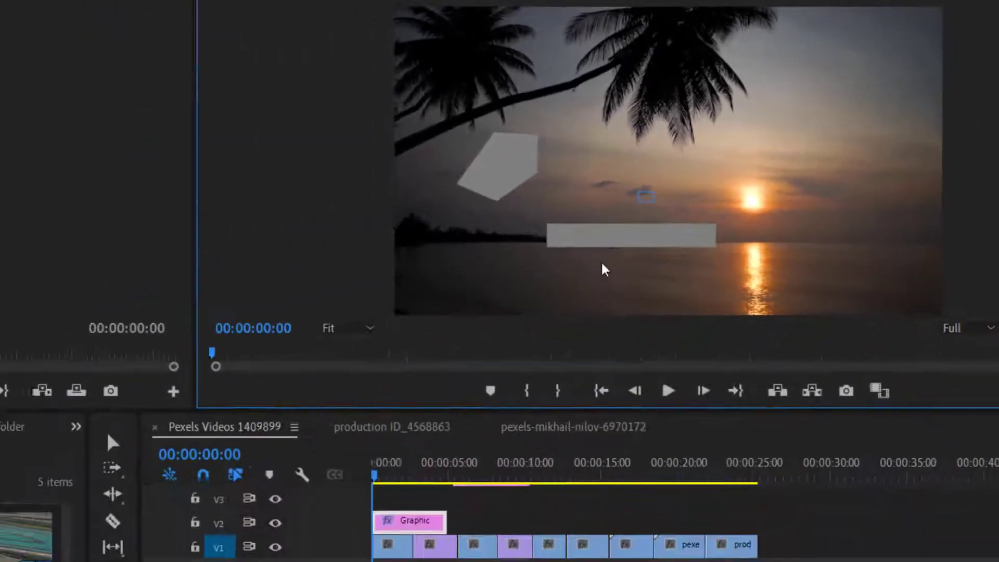
pyautogui.moveTo(391, 279); pyautogui.dragTo(498, 387)
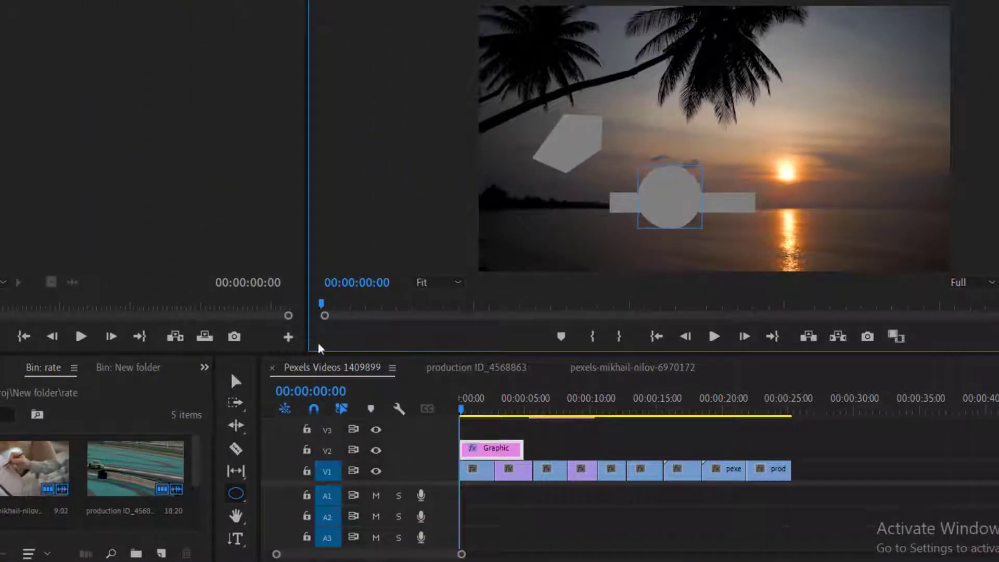
pyautogui.click(235, 381)
pyautogui.moveTo(671, 210); pyautogui.dragTo(680, 213)
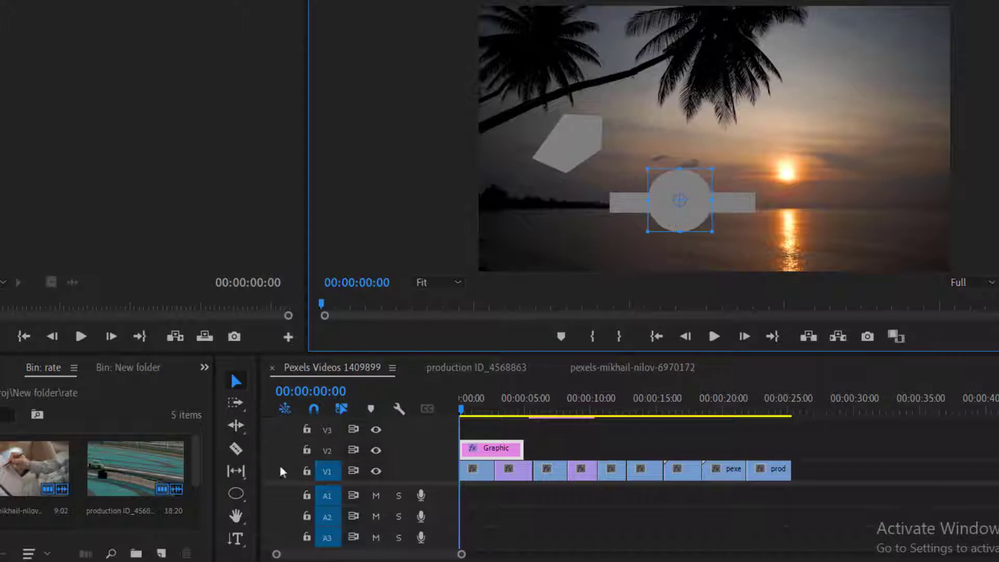
# - Draw a second circle in the top-right sky and extend the Graphic clip to the sequence end
pyautogui.click(236, 493)
pyautogui.moveTo(885, 44); pyautogui.dragTo(803, 124)
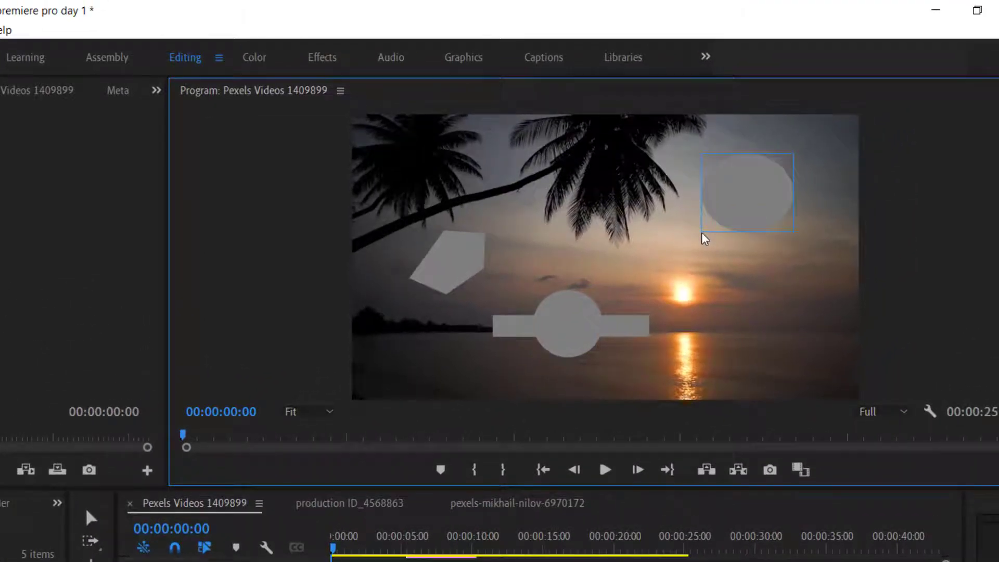
pyautogui.moveTo(702, 233); pyautogui.dragTo(702, 235)
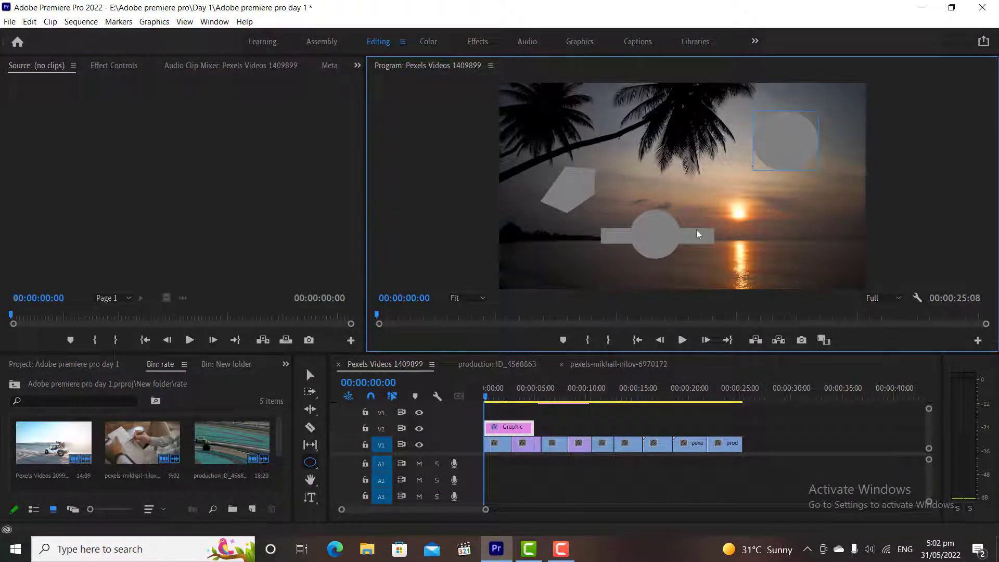
pyautogui.moveTo(533, 426); pyautogui.dragTo(741, 414)
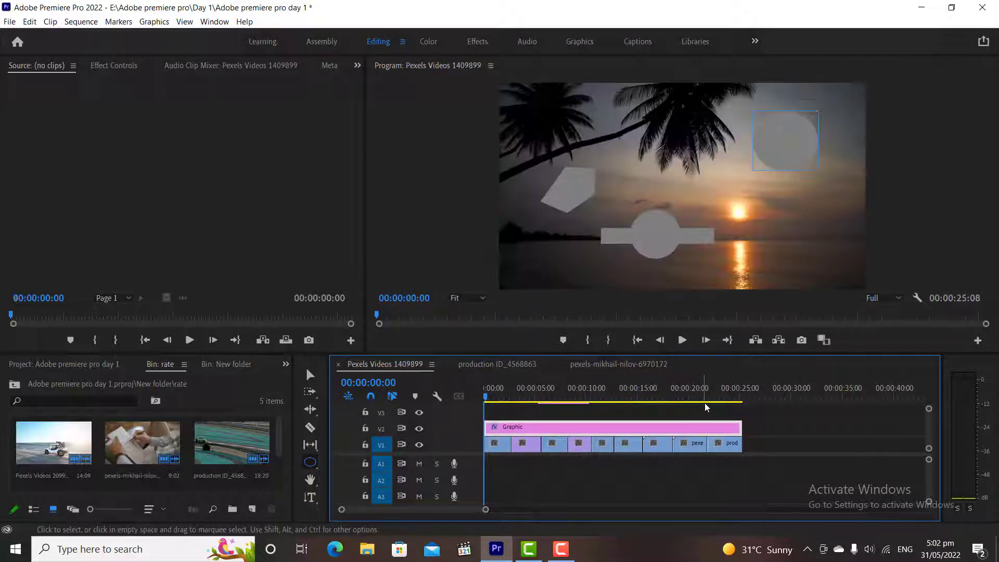
# - Switch to the Selection Tool and show Shape 01 to Shape 04 in Effect Controls
pyautogui.click(310, 375)
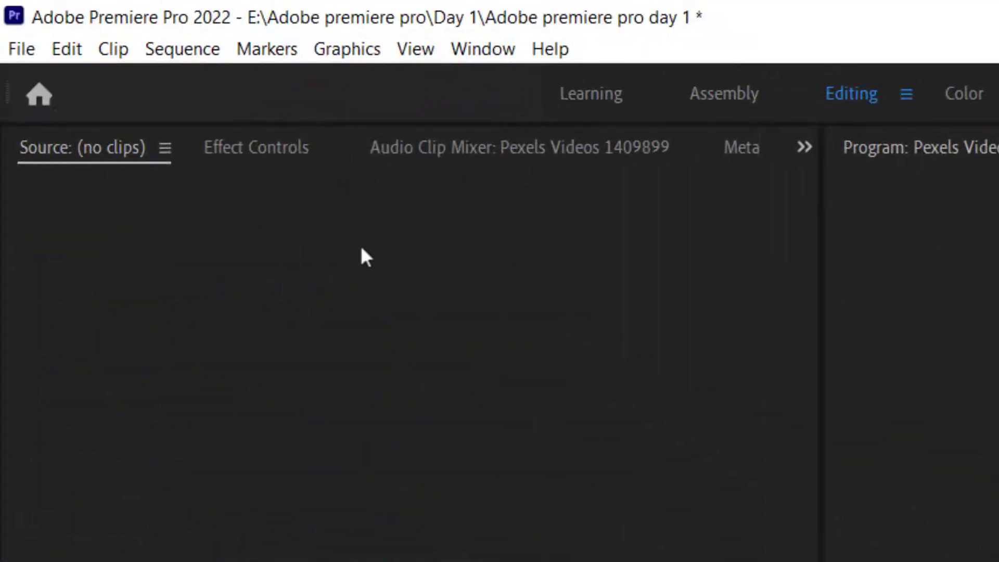
pyautogui.click(269, 160)
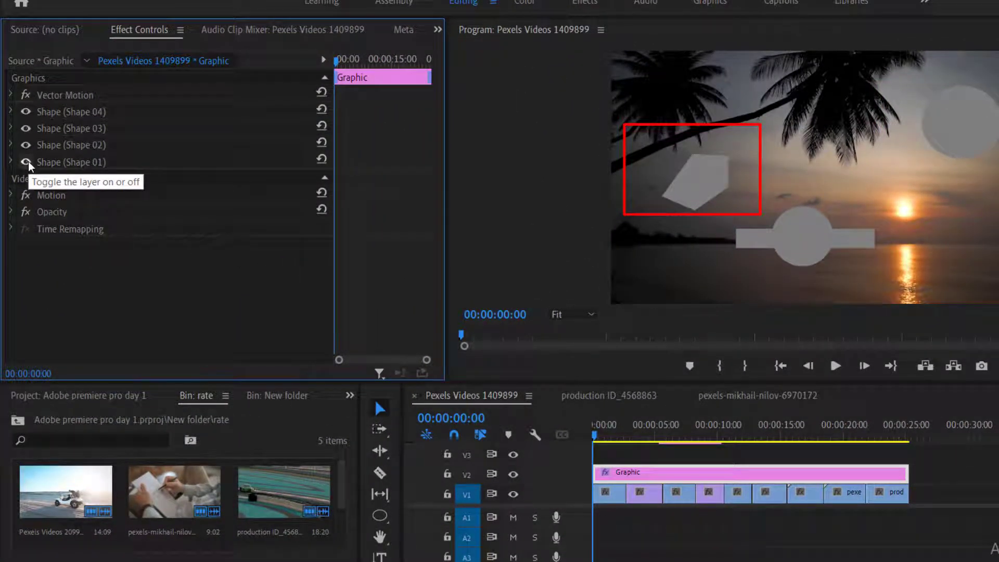
pyautogui.click(29, 161)
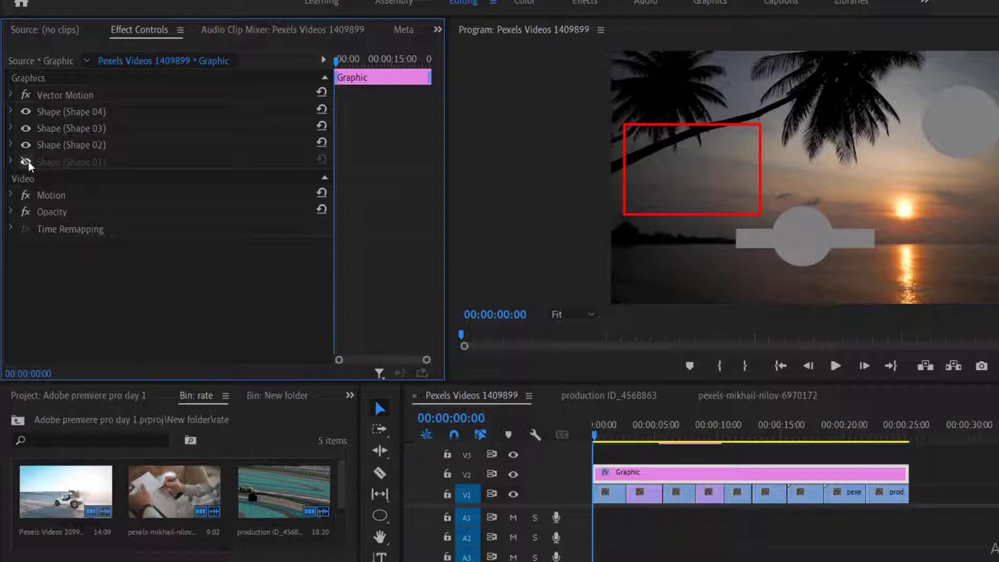
pyautogui.click(28, 161)
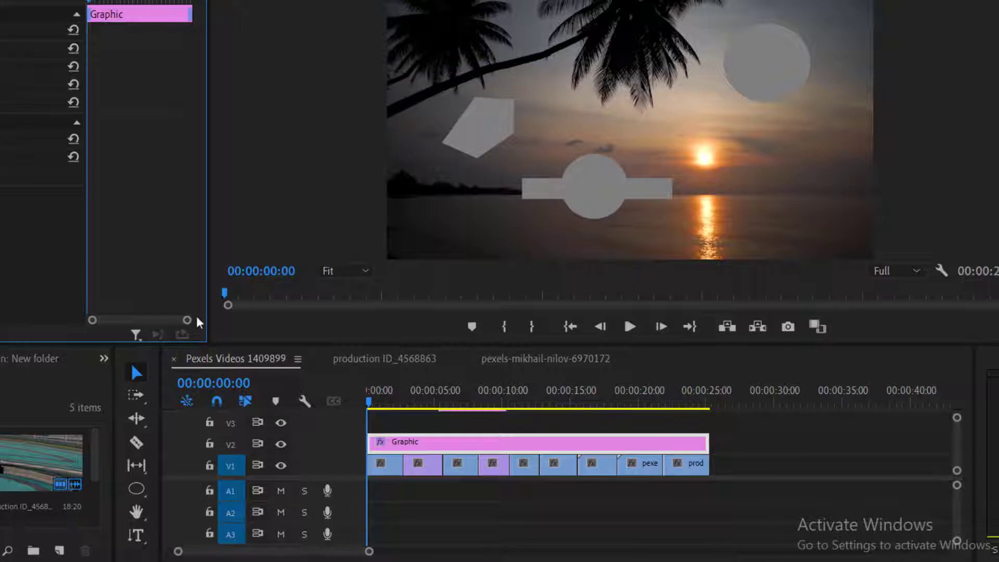
pyautogui.click(443, 436)
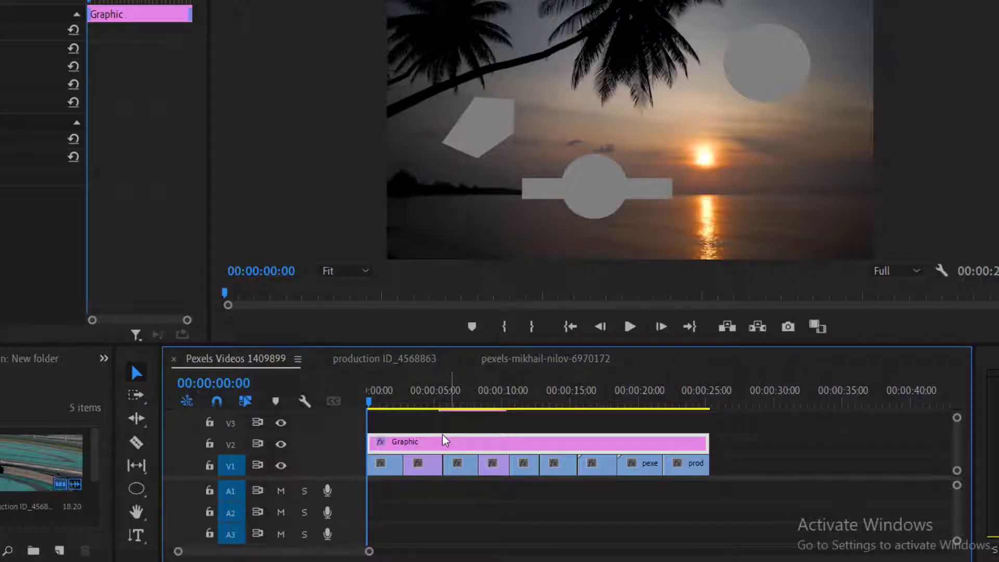
pyautogui.press('Delete')
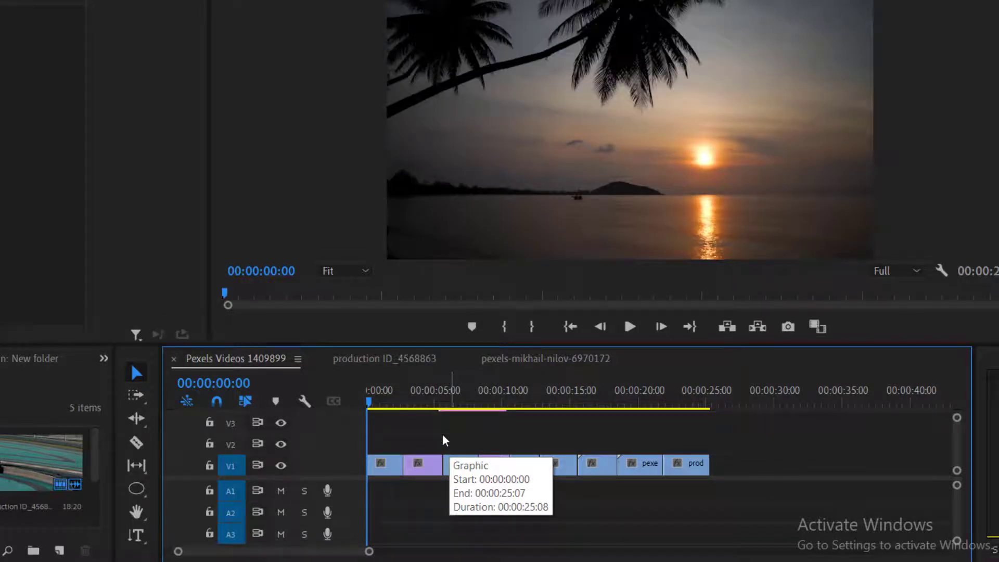
pyautogui.hotkey('ctrl', 'z')
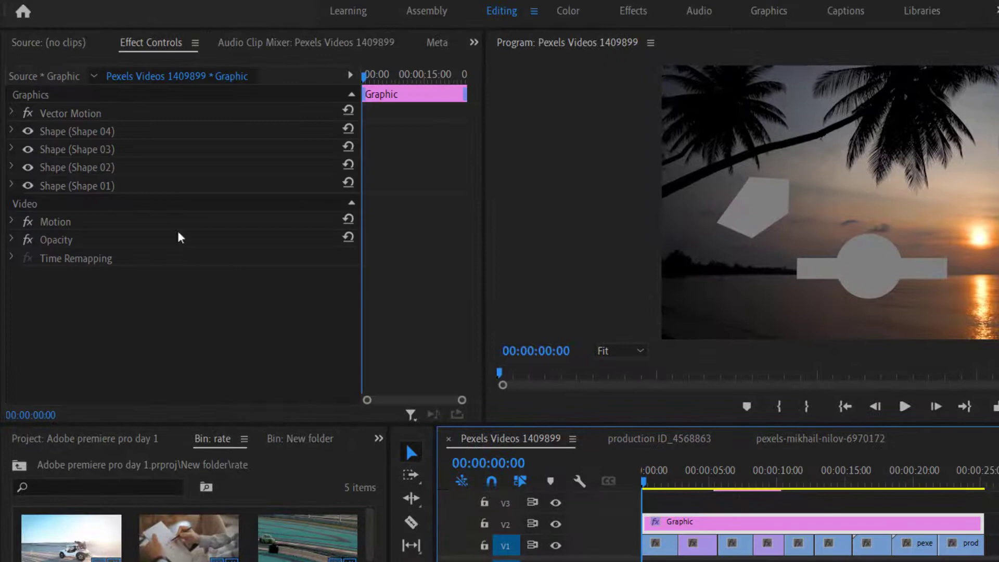
# - Delete the Shape 01 layer holding the five-sided shape
pyautogui.click(102, 189)
pyautogui.click(100, 186)
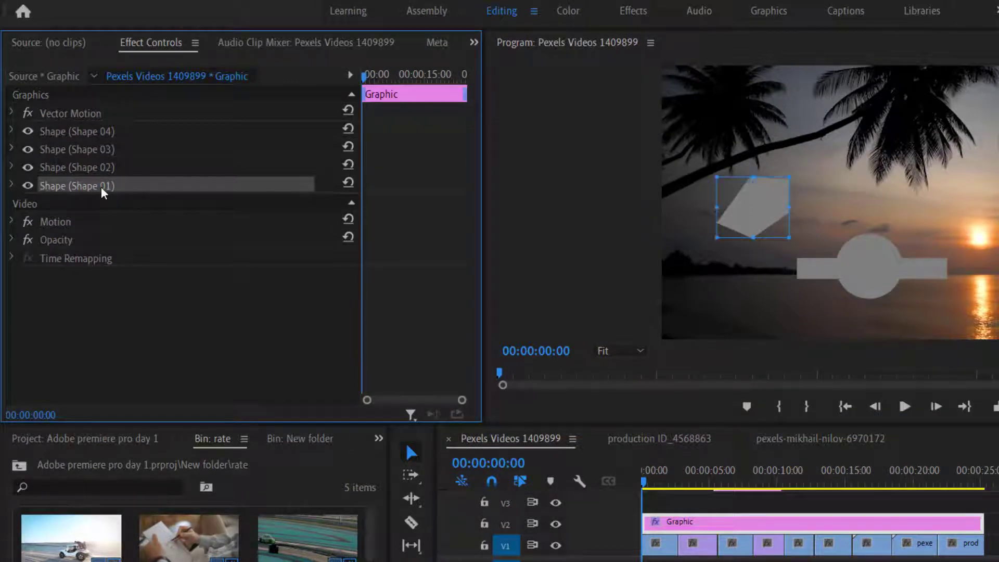
pyautogui.press('Delete')
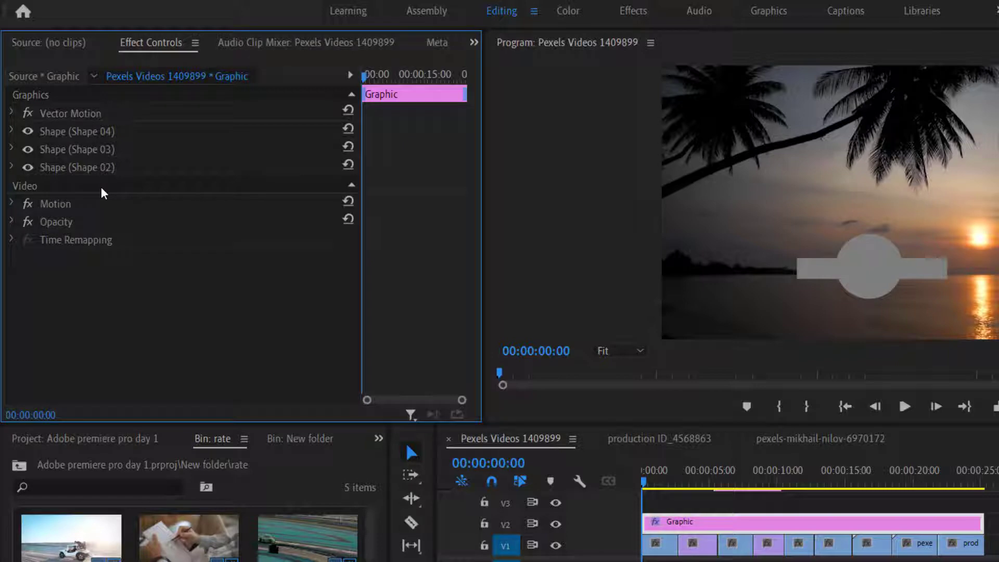
# - Rename the Shape 04 layer to 'Circle One'
pyautogui.rightClick(90, 134)
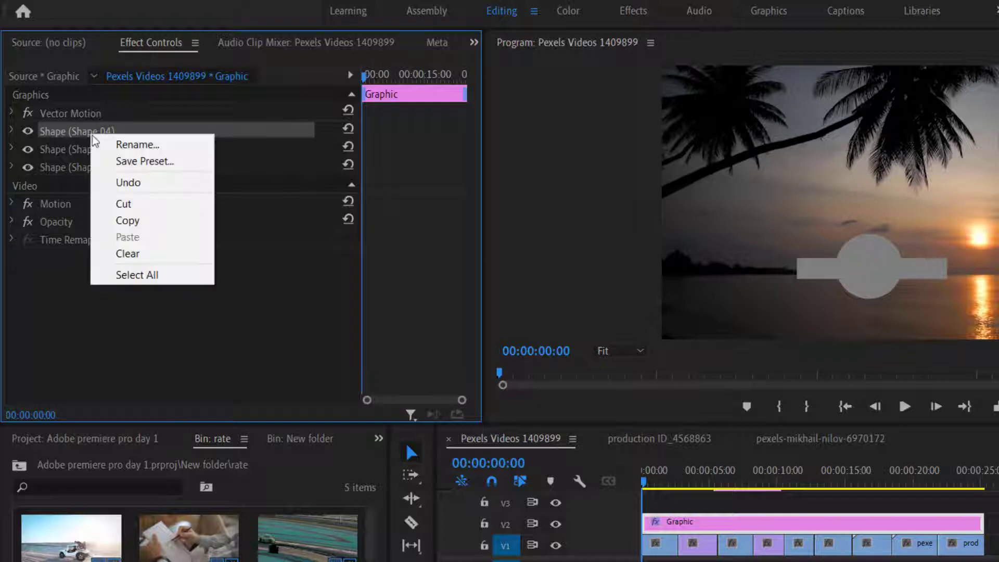
pyautogui.click(110, 146)
pyautogui.write('Cir')
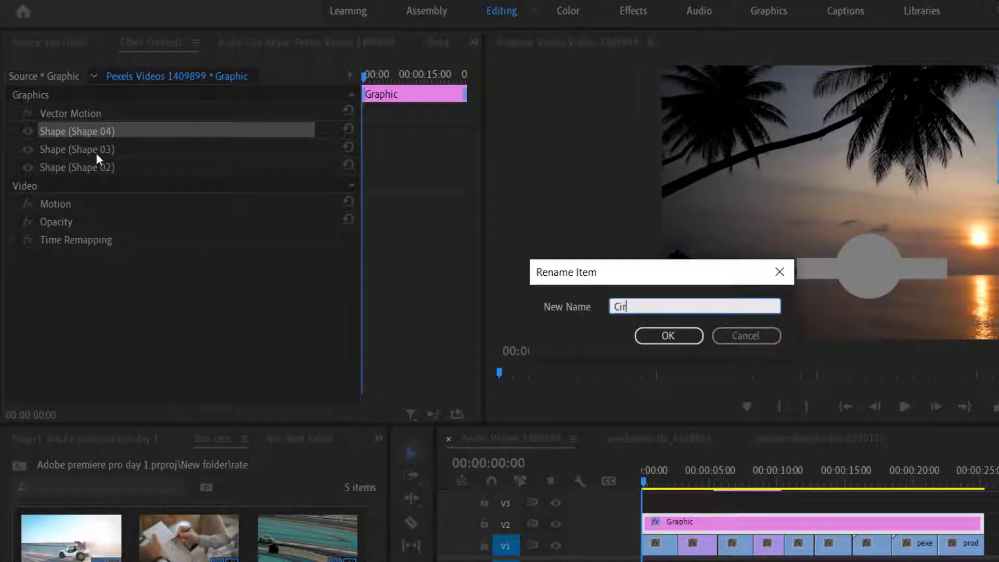
pyautogui.write('cle One')
pyautogui.press('Return')
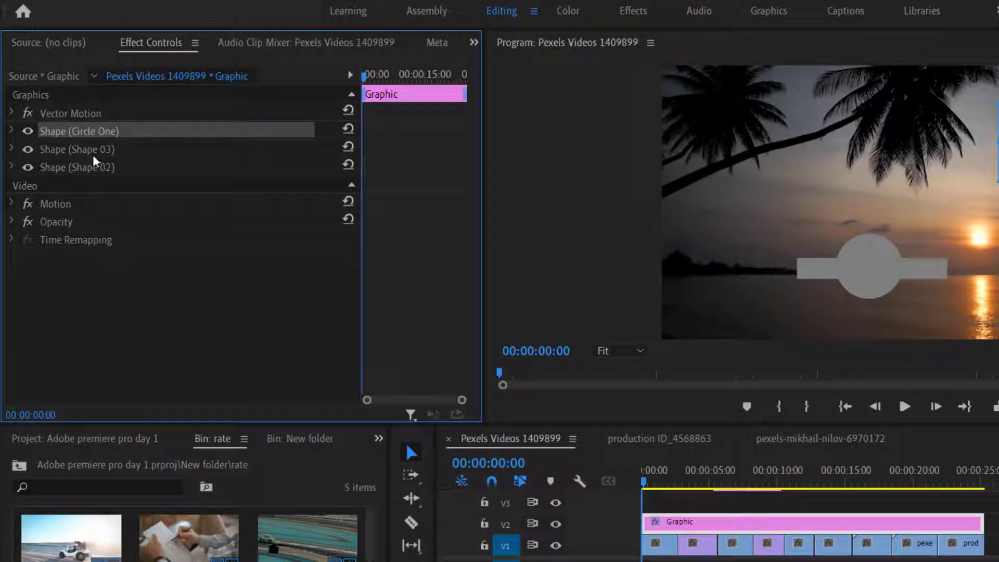
# - Expand the Circle One layer to reveal its Fill, Stroke, Shadow and Position properties
pyautogui.click(17, 130)
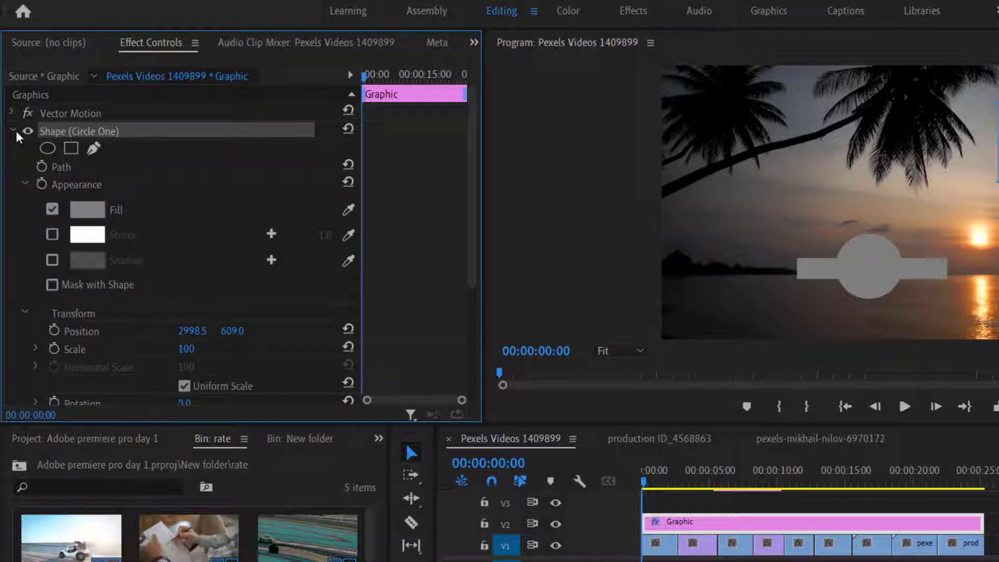
# - Set the circle's fill to bright red
pyautogui.click(84, 208)
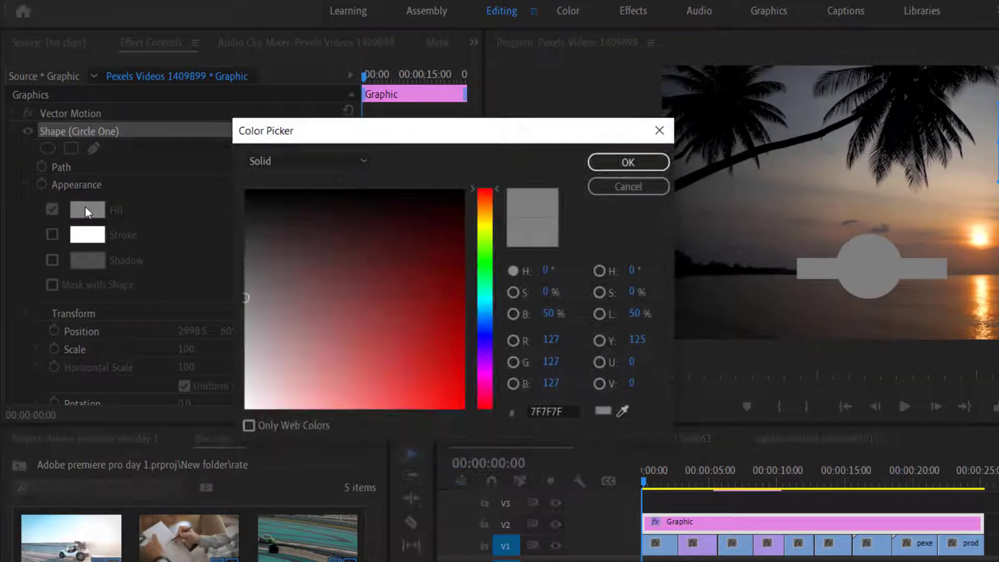
pyautogui.moveTo(457, 406); pyautogui.dragTo(474, 429)
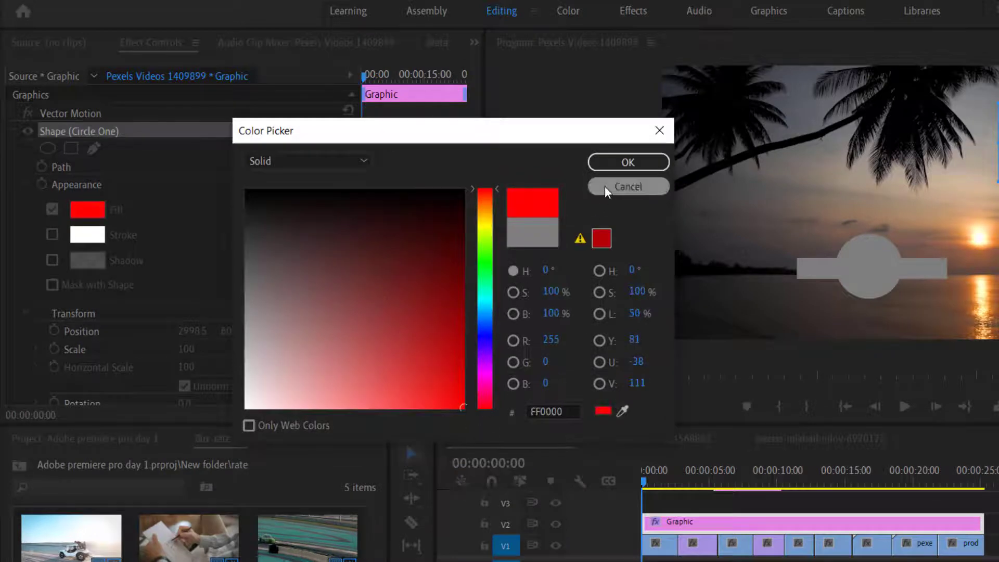
pyautogui.click(612, 164)
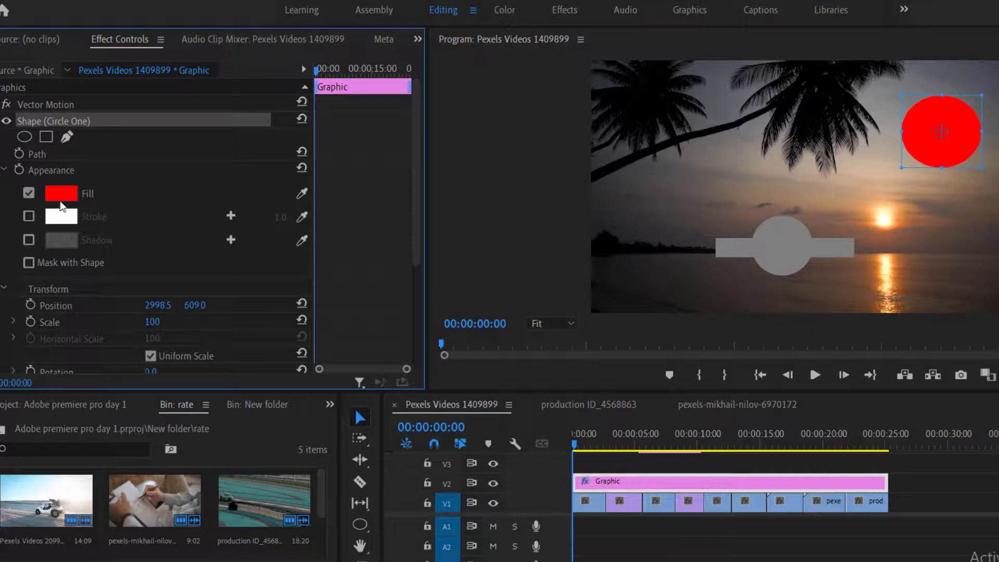
# - Sample the pink of the Graphic clip in the timeline as the fill colour
pyautogui.click(64, 195)
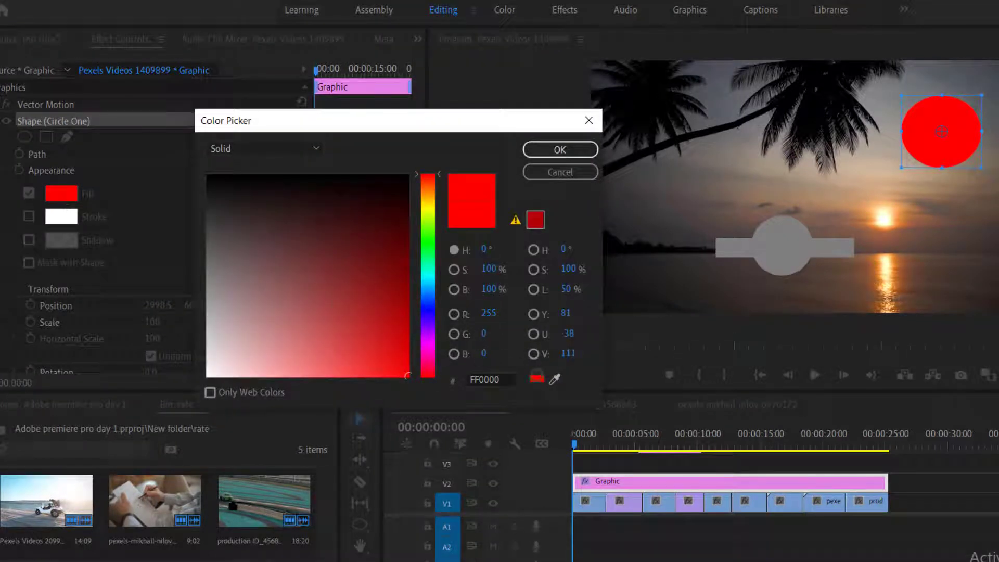
pyautogui.click(555, 382)
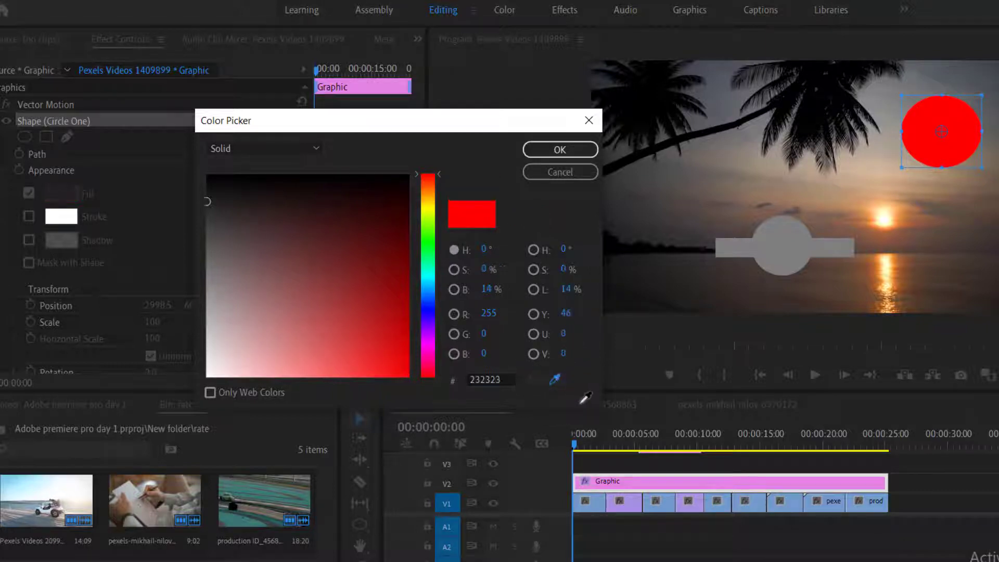
pyautogui.click(665, 474)
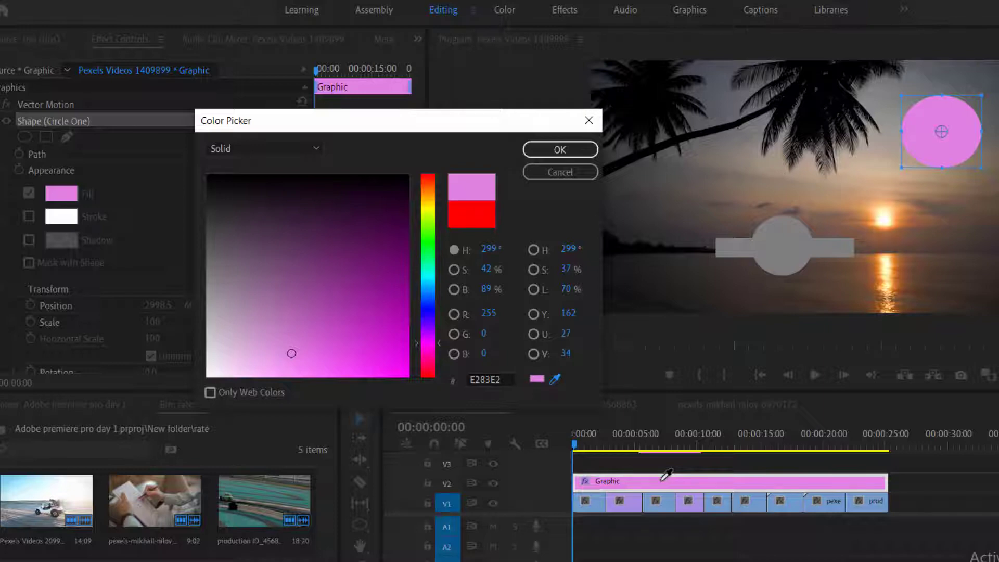
pyautogui.click(666, 474)
pyautogui.click(510, 380)
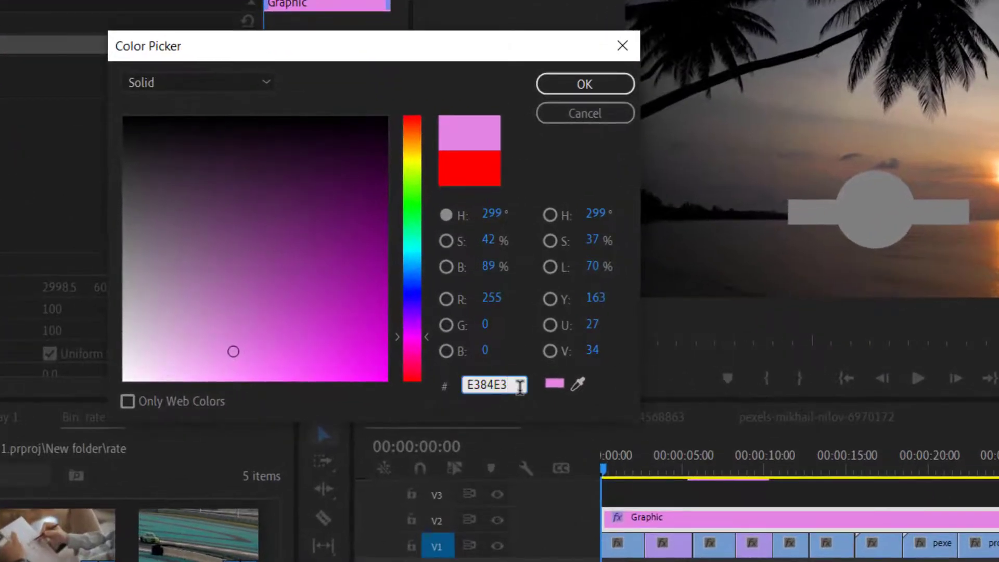
pyautogui.doubleClick(519, 386)
pyautogui.hotkey('ctrl', 'c')
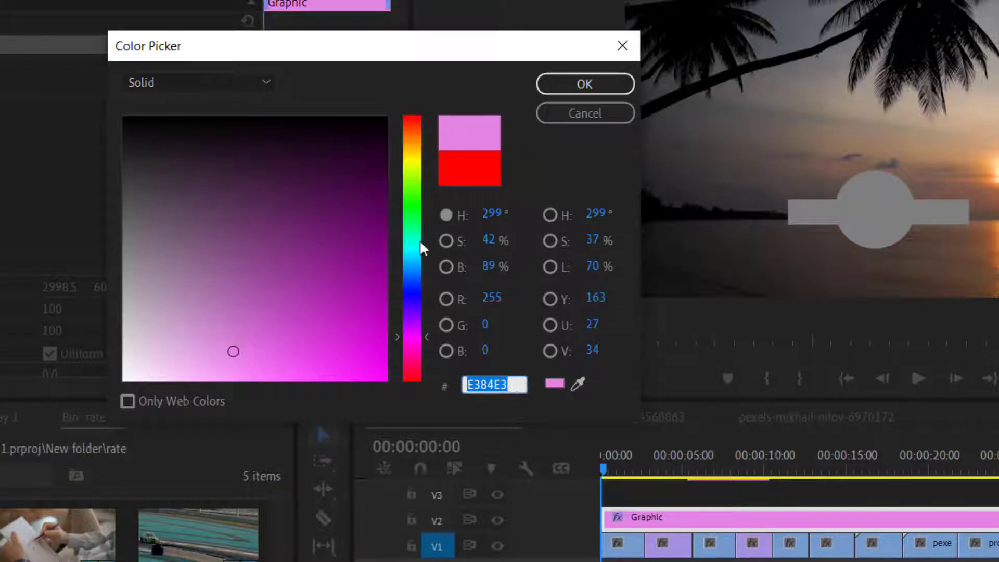
# - Set the fill's hex value to the pink E384E3
pyautogui.moveTo(420, 245); pyautogui.dragTo(415, 215)
pyautogui.moveTo(305, 303); pyautogui.dragTo(386, 381)
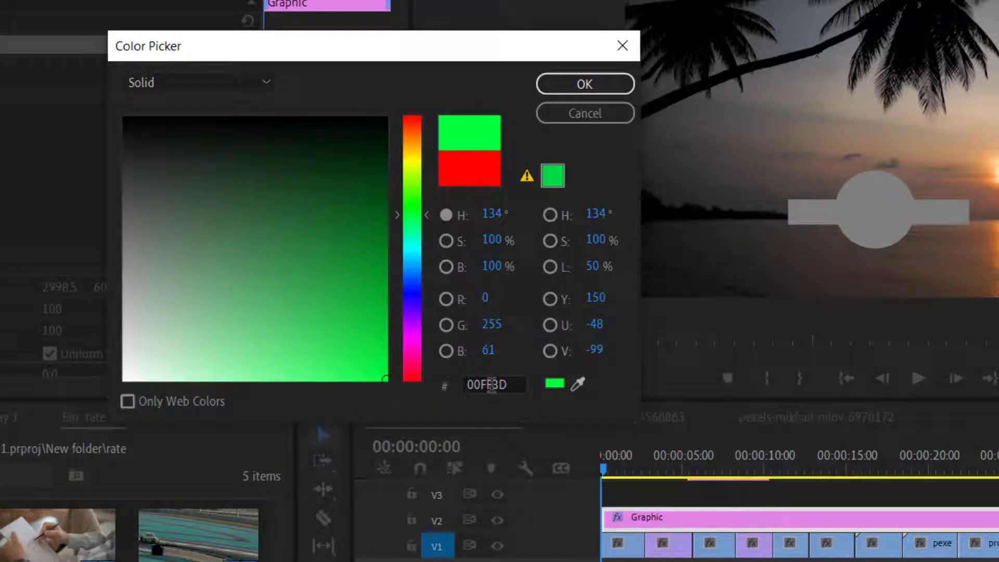
pyautogui.click(491, 387)
pyautogui.hotkey('ctrl', 'v')
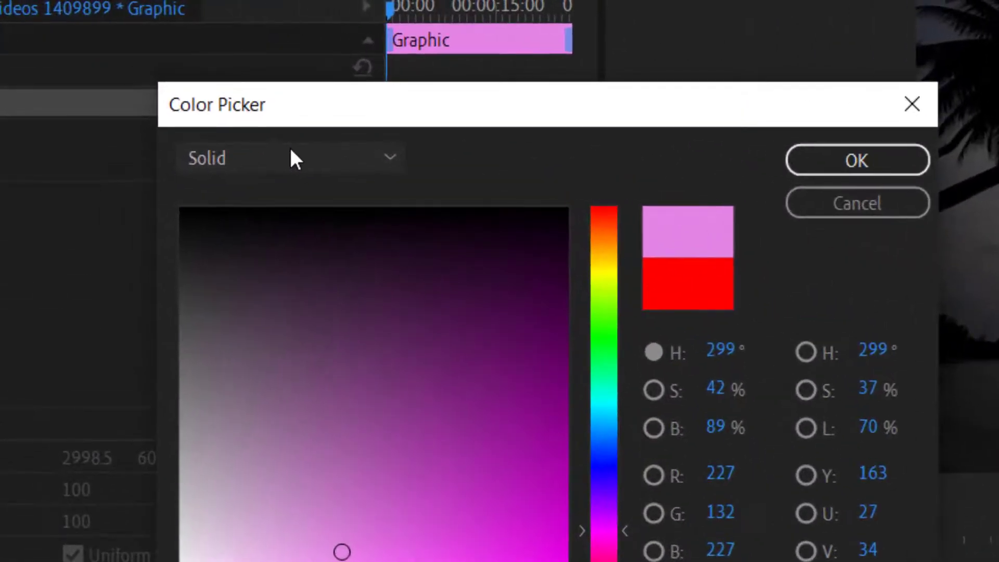
# - Switch the fill to a linear gradient from a red left stop to a yellow-green right stop
pyautogui.click(290, 157)
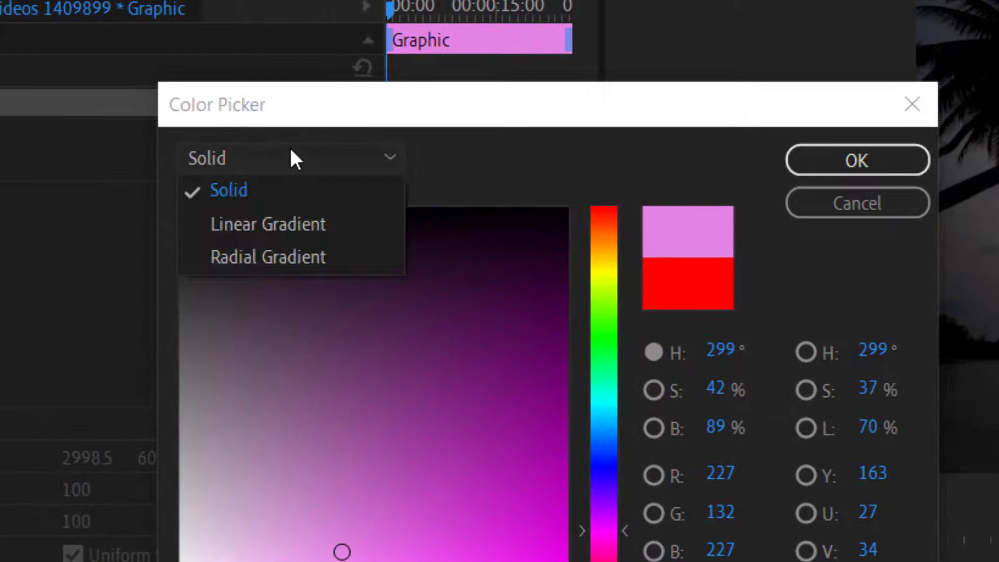
pyautogui.click(290, 223)
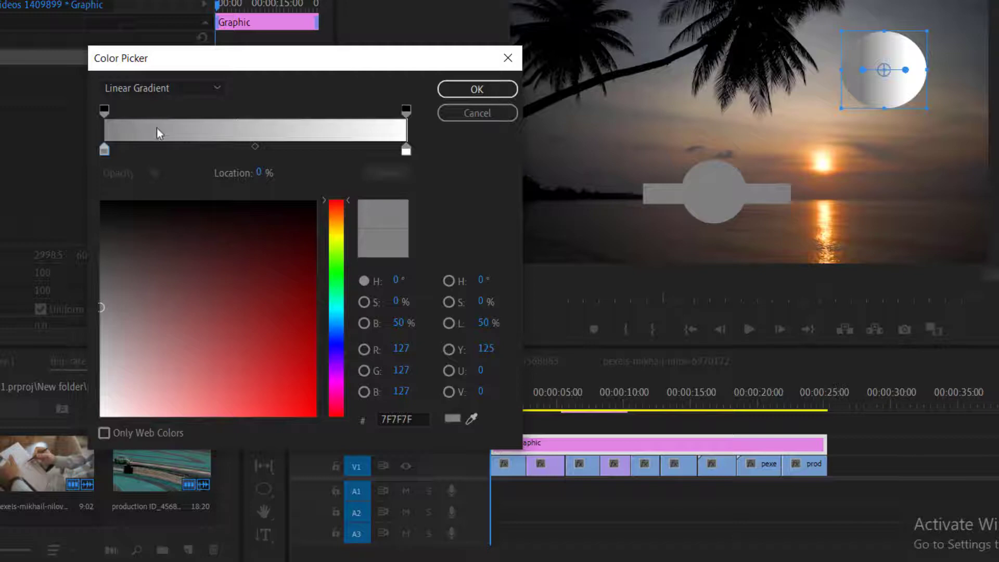
pyautogui.click(104, 150)
pyautogui.click(315, 405)
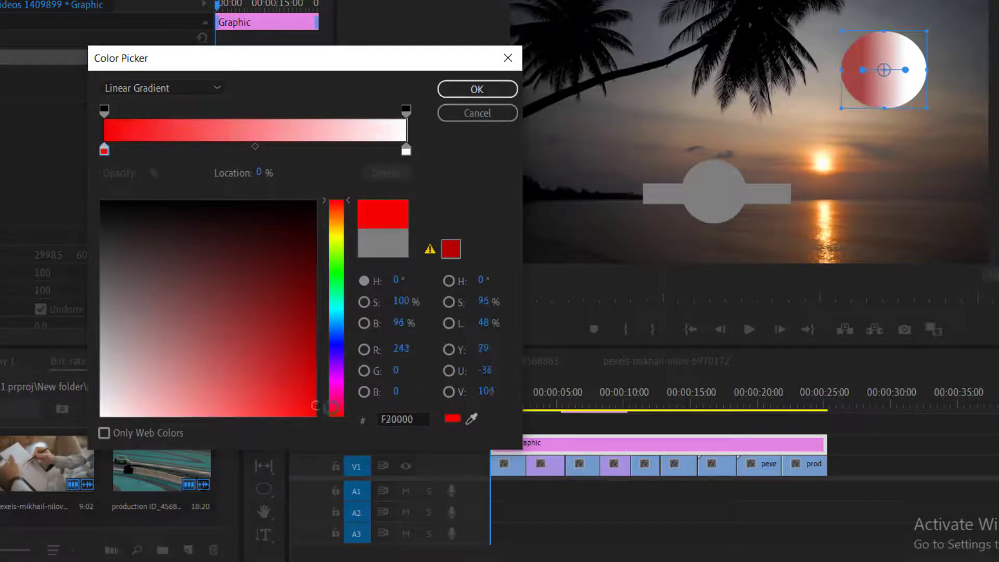
pyautogui.click(405, 151)
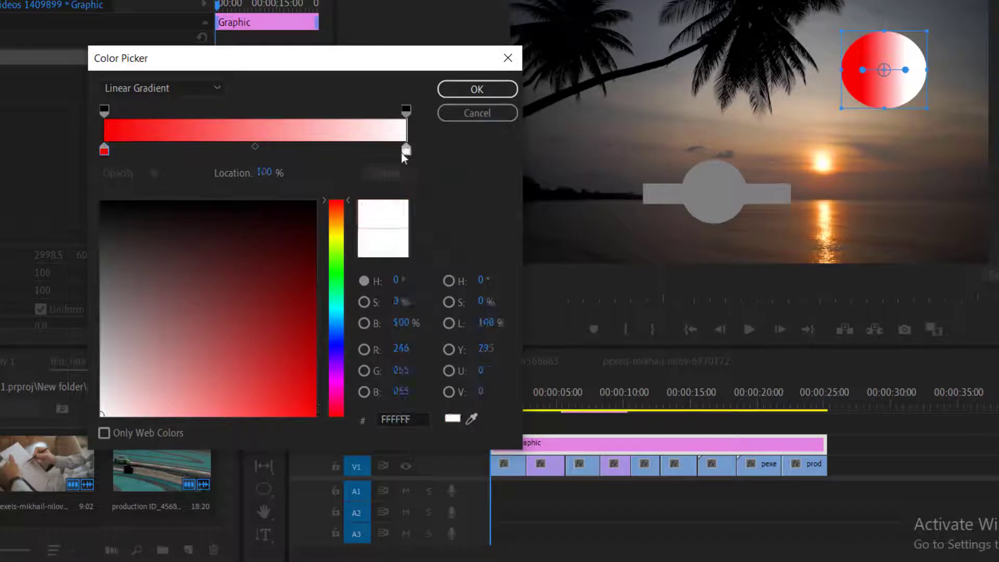
pyautogui.click(331, 245)
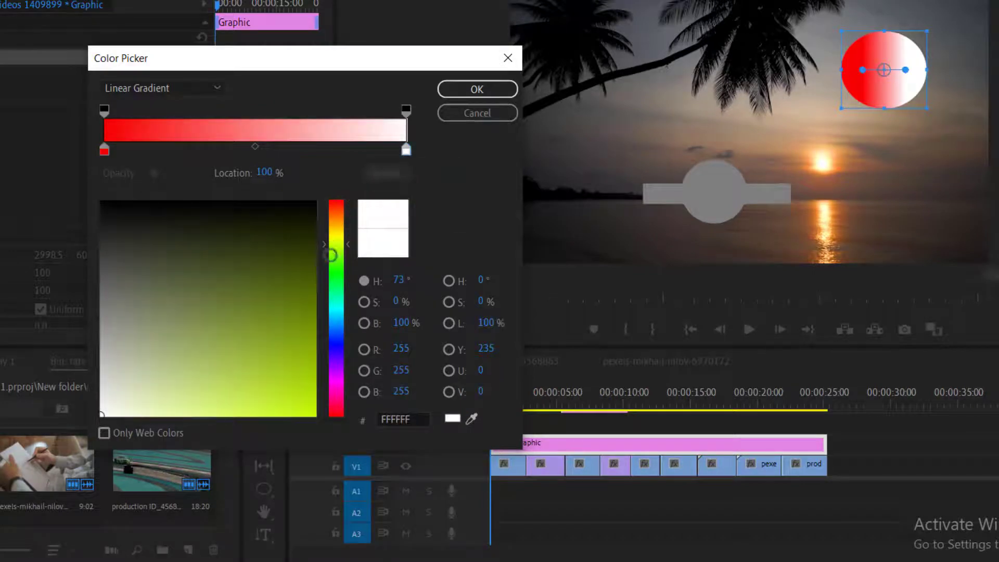
pyautogui.click(307, 408)
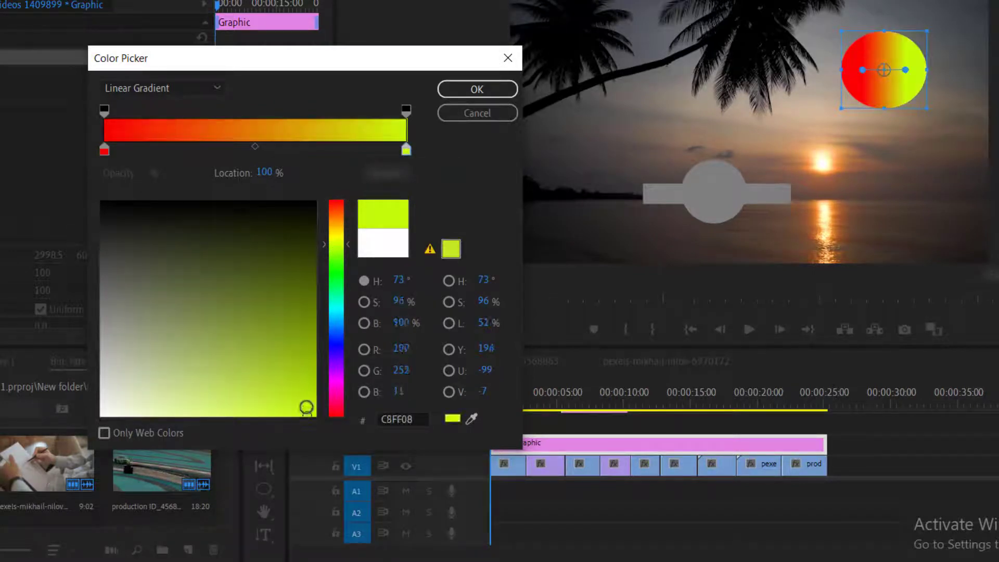
# - Shift the gradient midpoint left and add green, magenta (37%) and blue (72%) stops
pyautogui.click(255, 146)
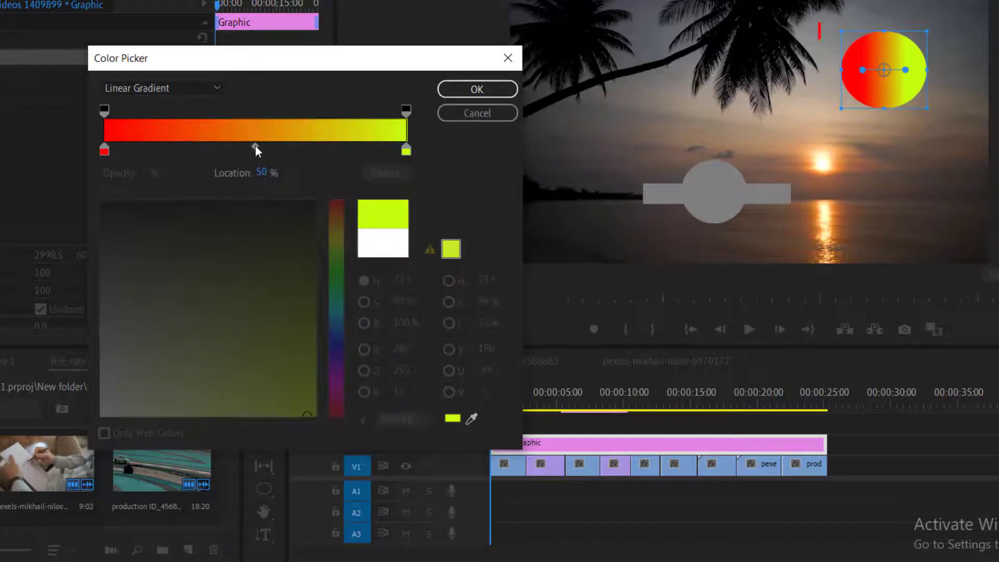
pyautogui.moveTo(255, 144)
pyautogui.mouseDown()
pyautogui.moveTo(142, 142)
pyautogui.moveTo(298, 139)
pyautogui.moveTo(256, 152)
pyautogui.mouseUp()
pyautogui.click(207, 150)
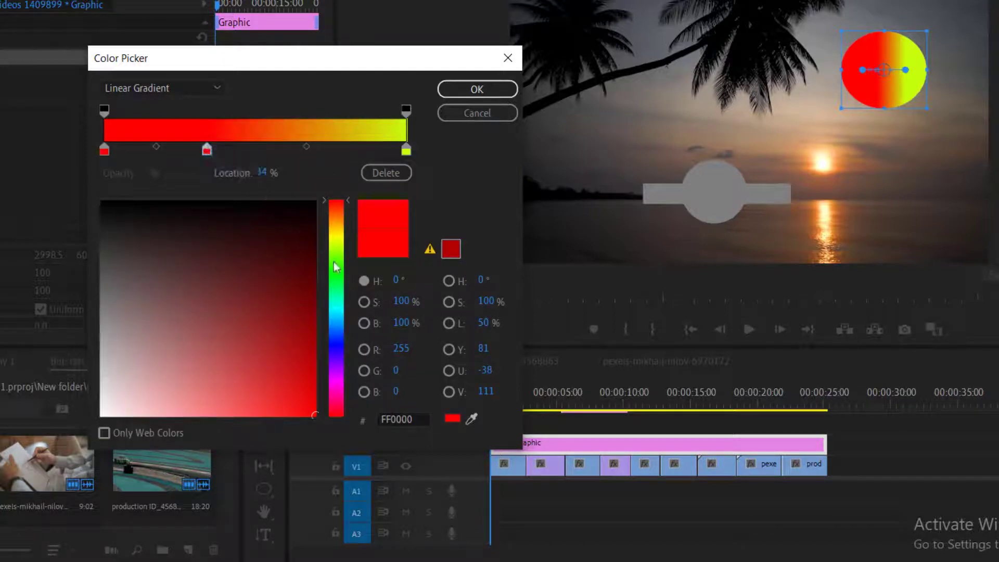
pyautogui.click(339, 279)
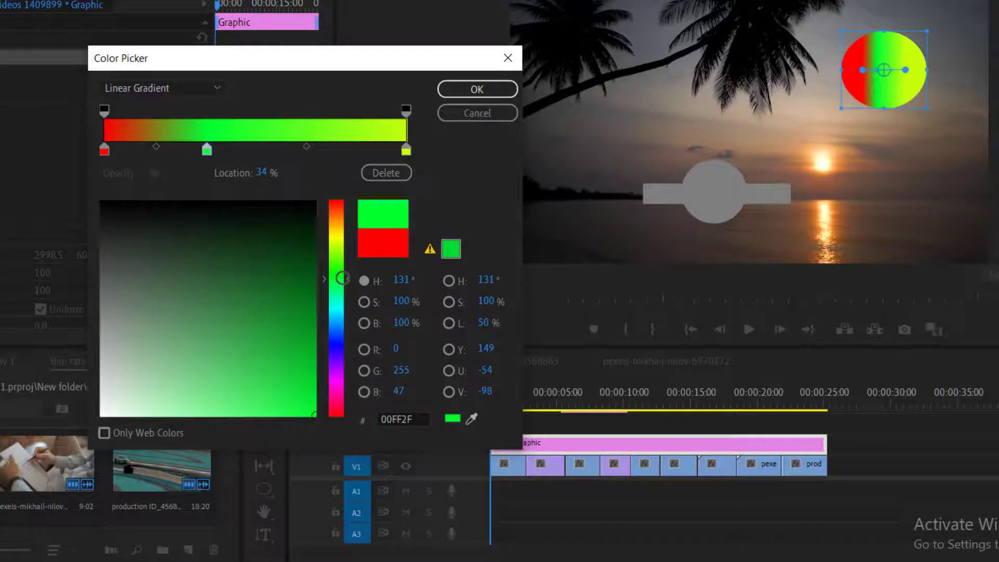
pyautogui.click(278, 150)
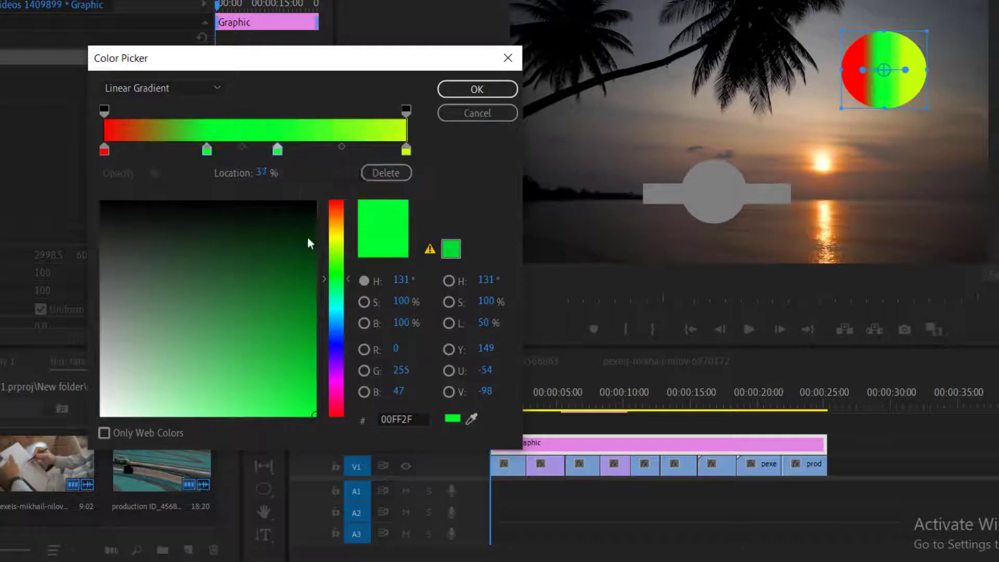
pyautogui.click(339, 344)
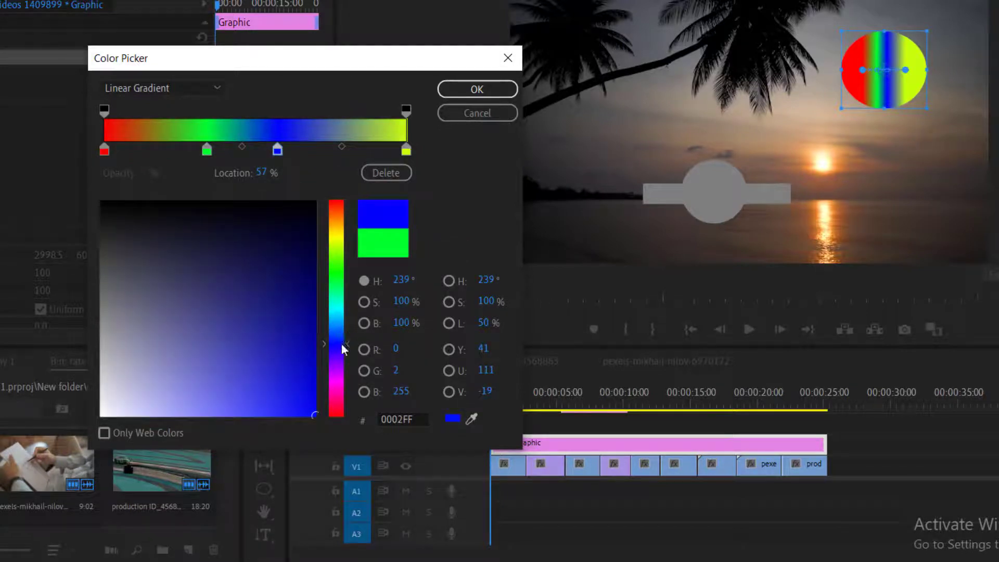
pyautogui.click(341, 383)
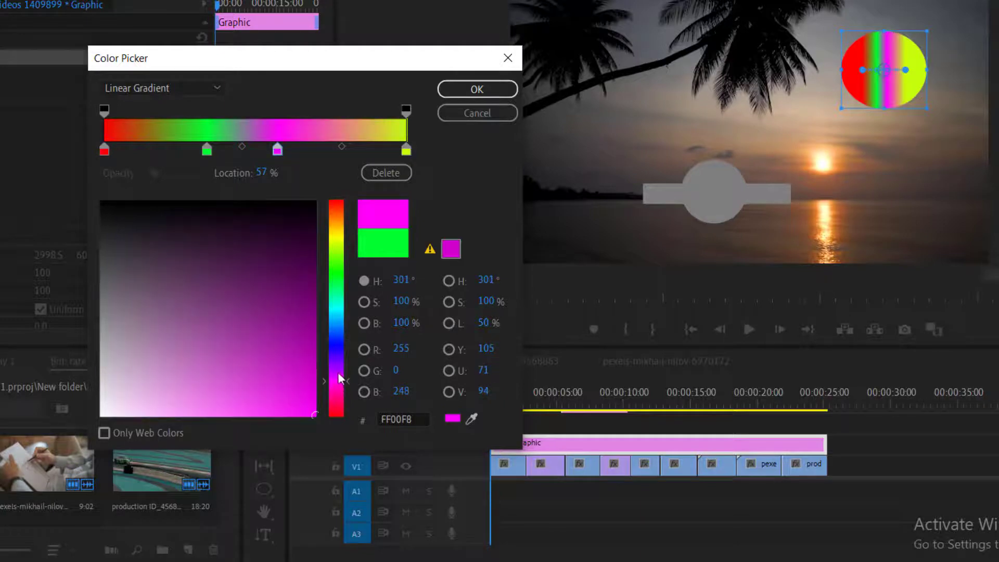
pyautogui.click(323, 150)
pyautogui.click(339, 344)
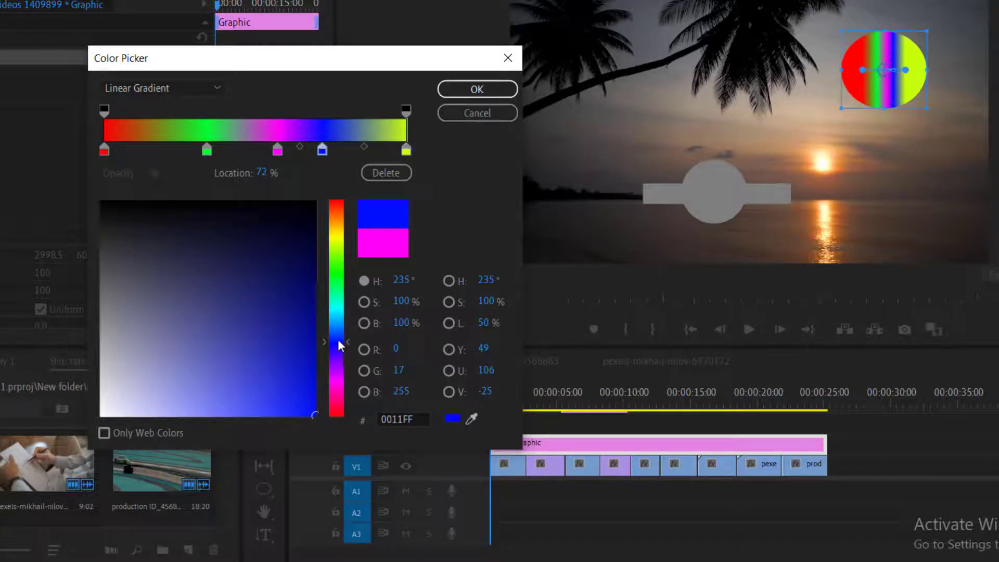
# - Lower the gradient's end opacity stops, bringing the right end to 44%
pyautogui.click(104, 111)
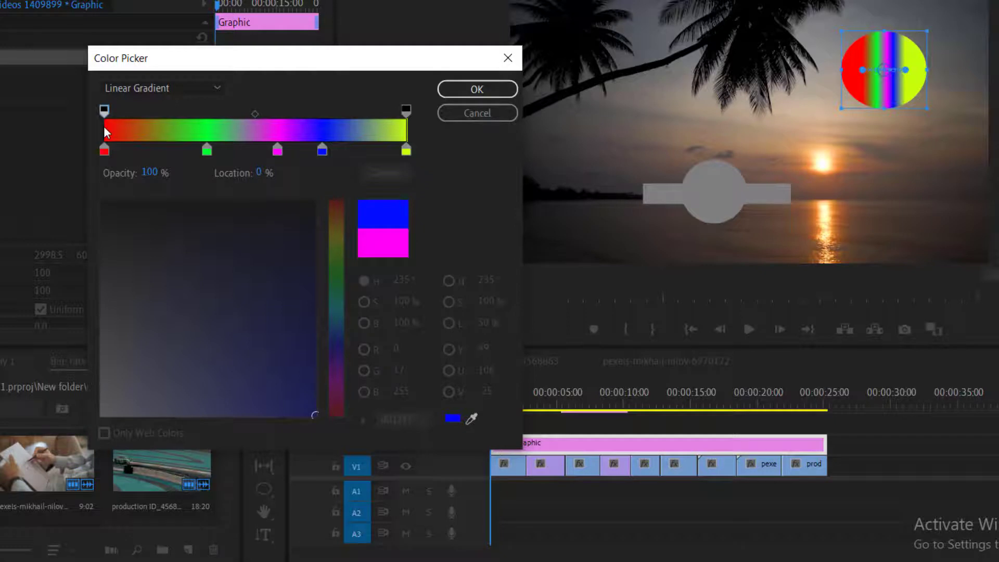
pyautogui.moveTo(149, 173); pyautogui.dragTo(107, 190)
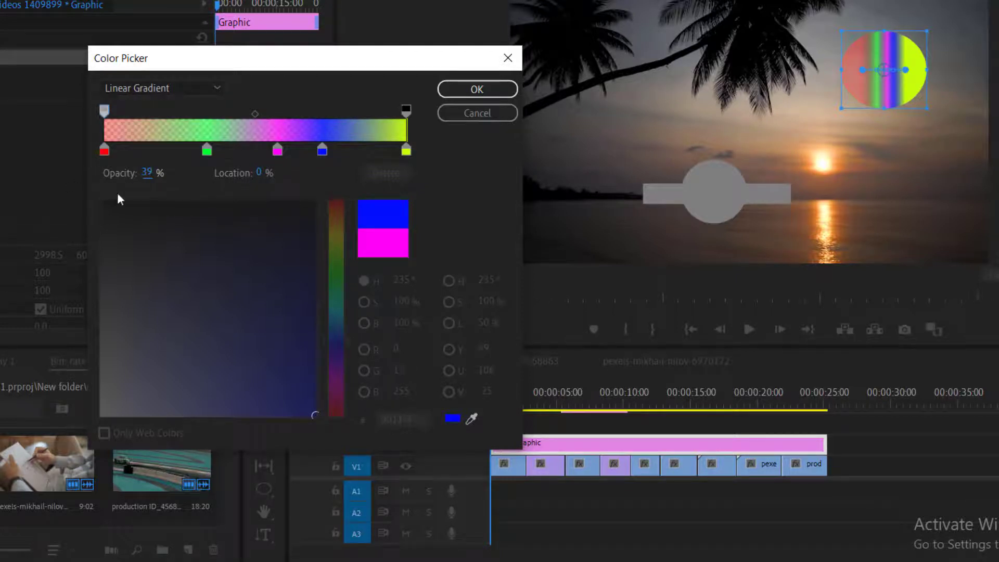
pyautogui.click(406, 110)
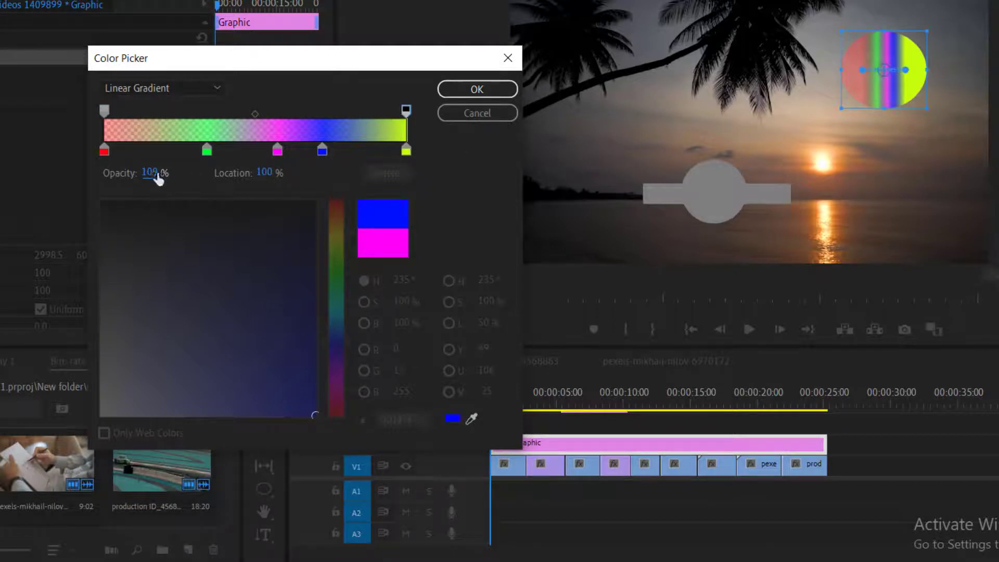
pyautogui.moveTo(157, 179); pyautogui.dragTo(121, 178)
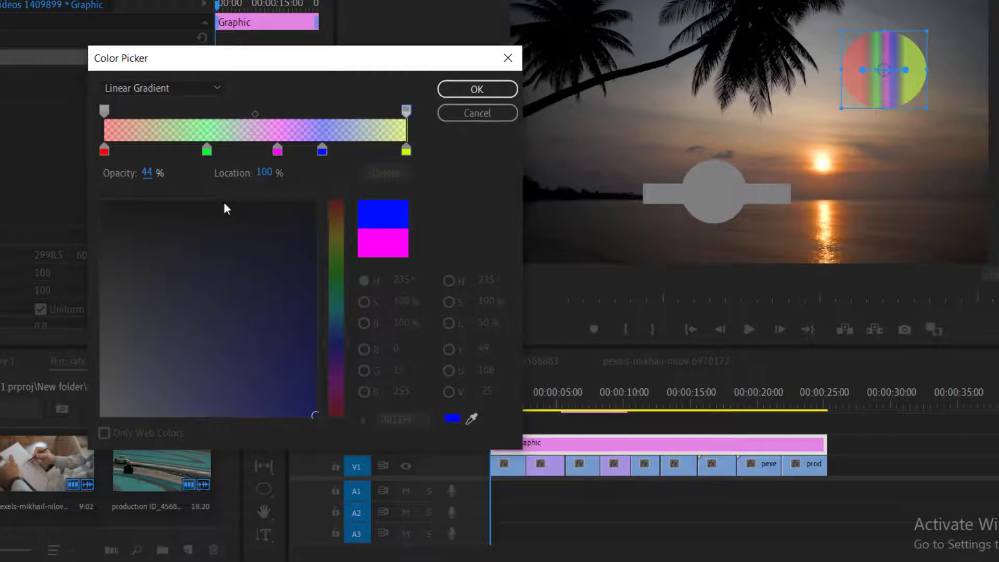
# - Switch the fill back to solid red FF0000 and close the Color Picker
pyautogui.click(104, 151)
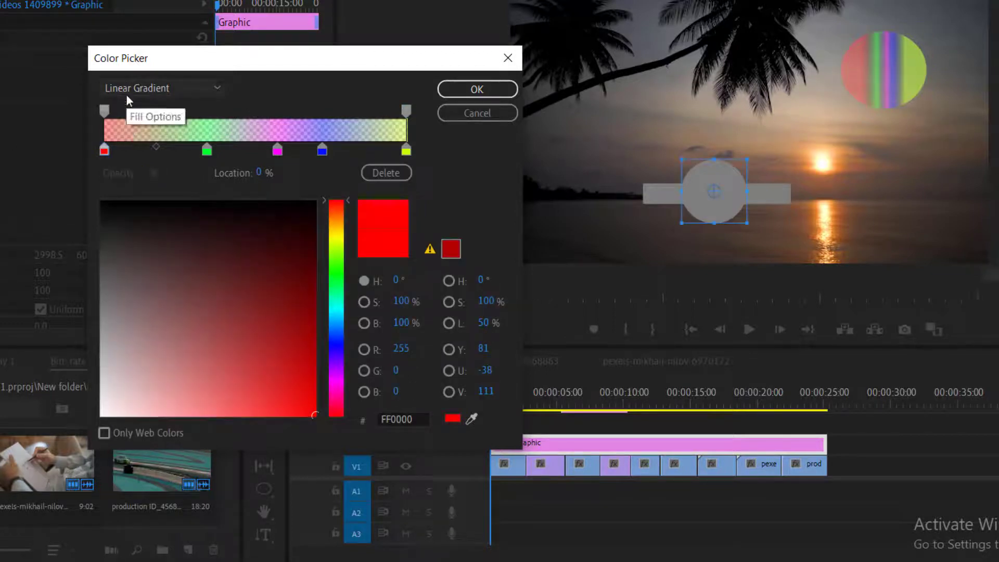
pyautogui.click(126, 95)
pyautogui.click(135, 110)
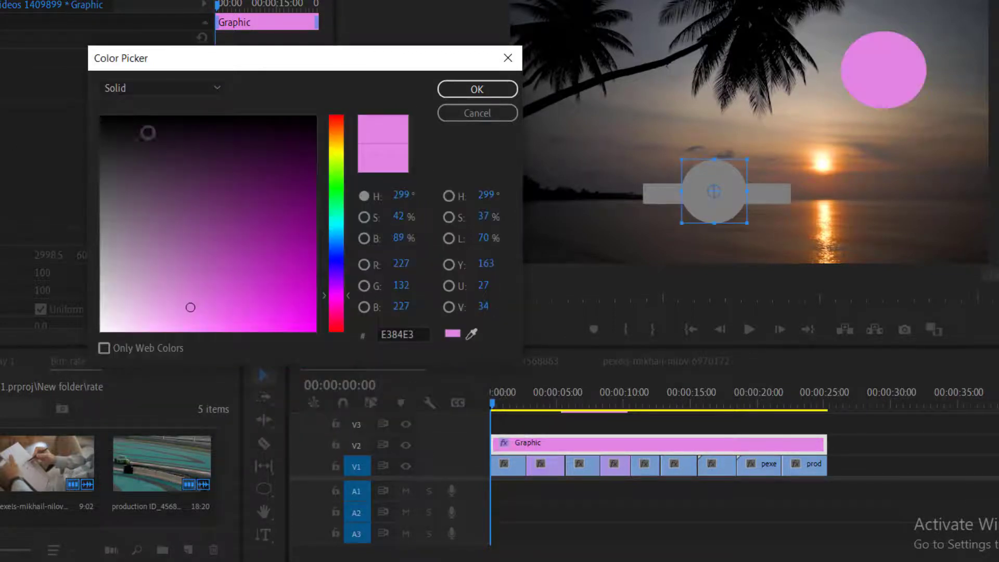
pyautogui.moveTo(341, 286)
pyautogui.mouseDown()
pyautogui.moveTo(344, 339)
pyautogui.moveTo(315, 330)
pyautogui.mouseUp()
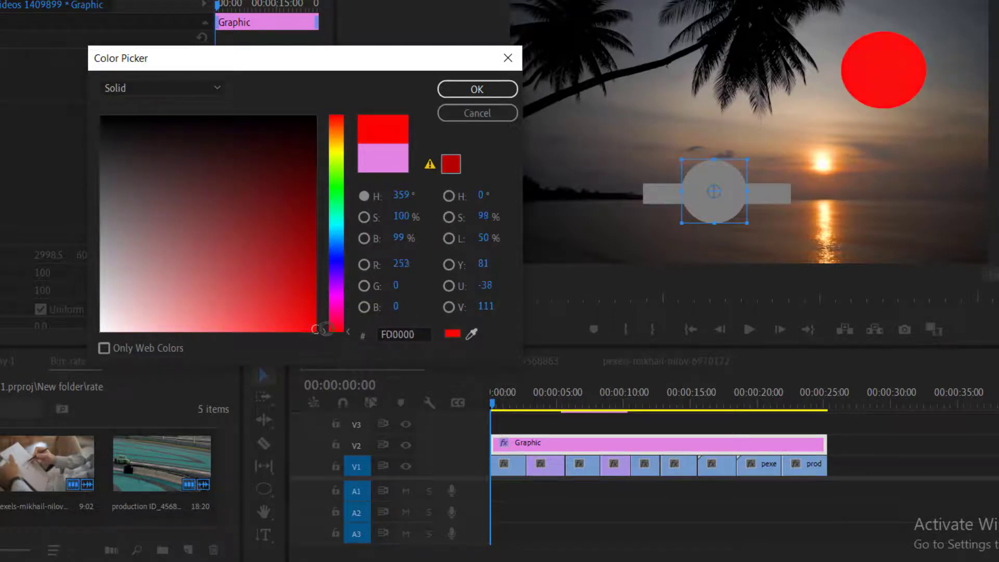
pyautogui.click(466, 90)
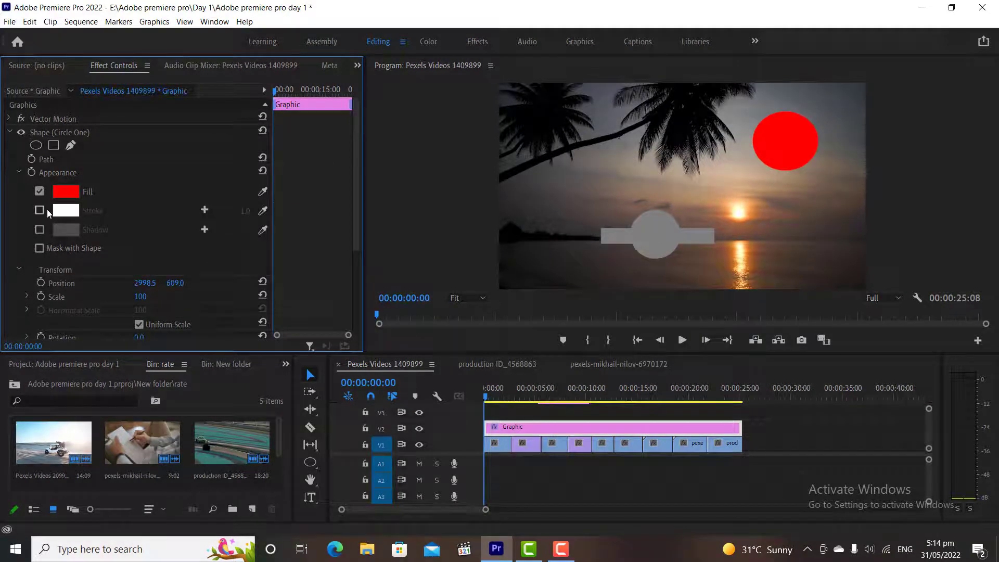
# - Enable a white stroke on the circle and widen it from 1.0 to 45.0
pyautogui.click(42, 210)
pyautogui.click(77, 210)
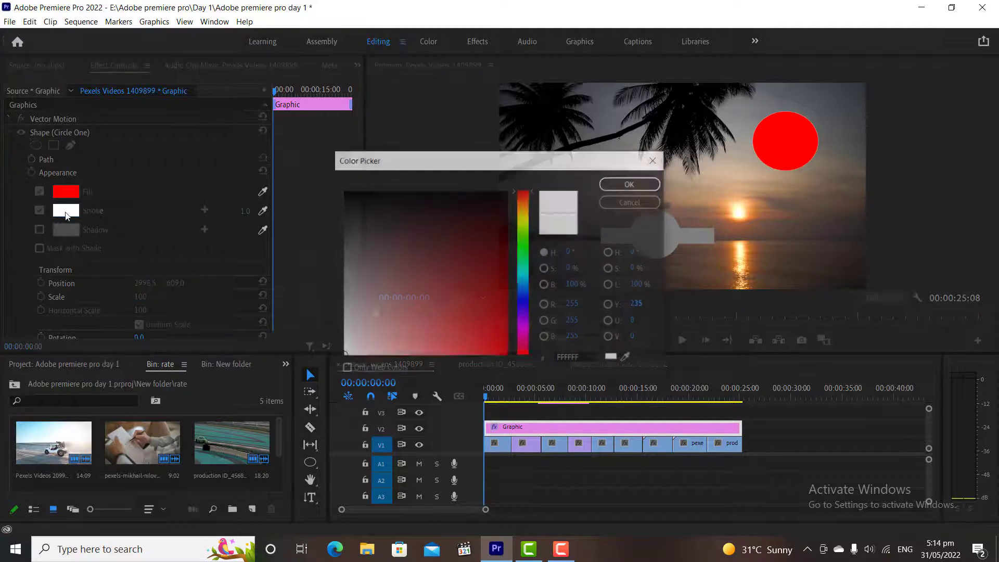
pyautogui.click(526, 226)
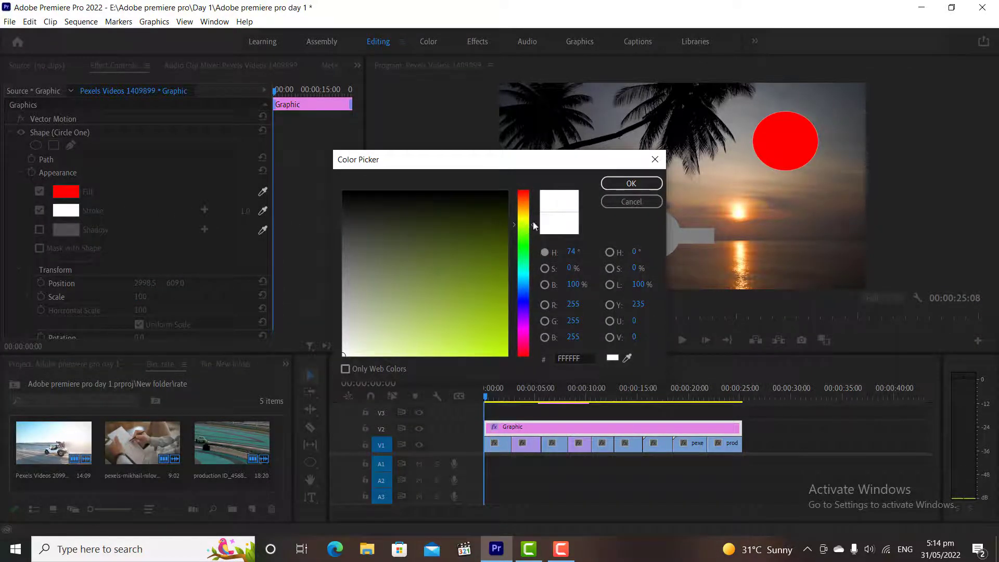
pyautogui.click(624, 185)
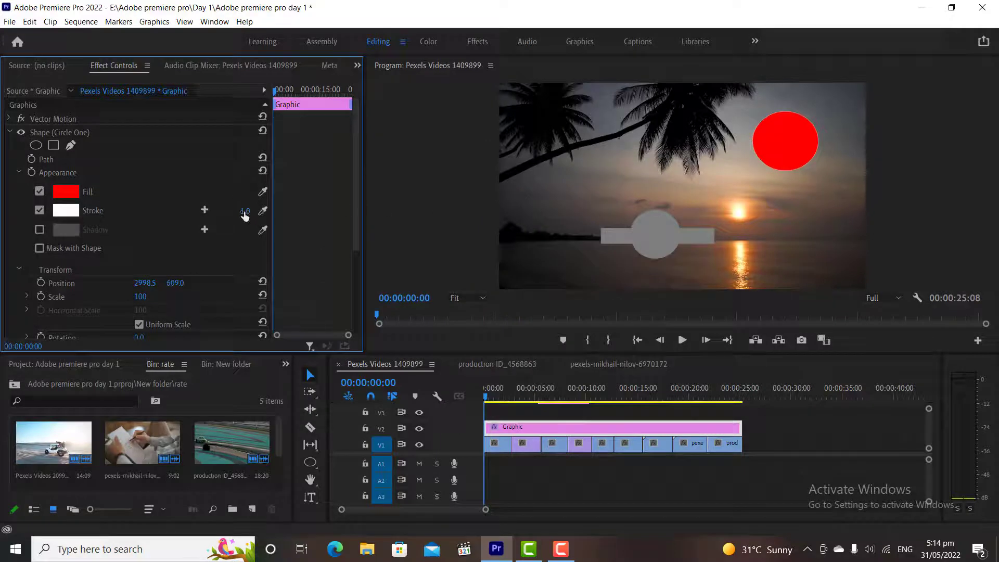
pyautogui.moveTo(244, 211); pyautogui.dragTo(267, 211)
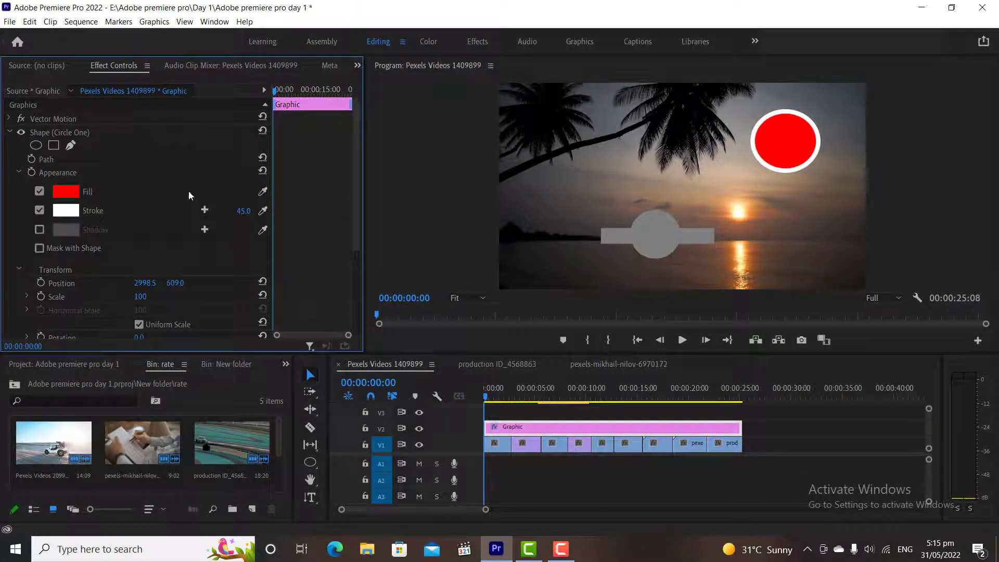
# - Change the middle circle's (Shape 03) fill to red
pyautogui.click(10, 132)
pyautogui.click(52, 145)
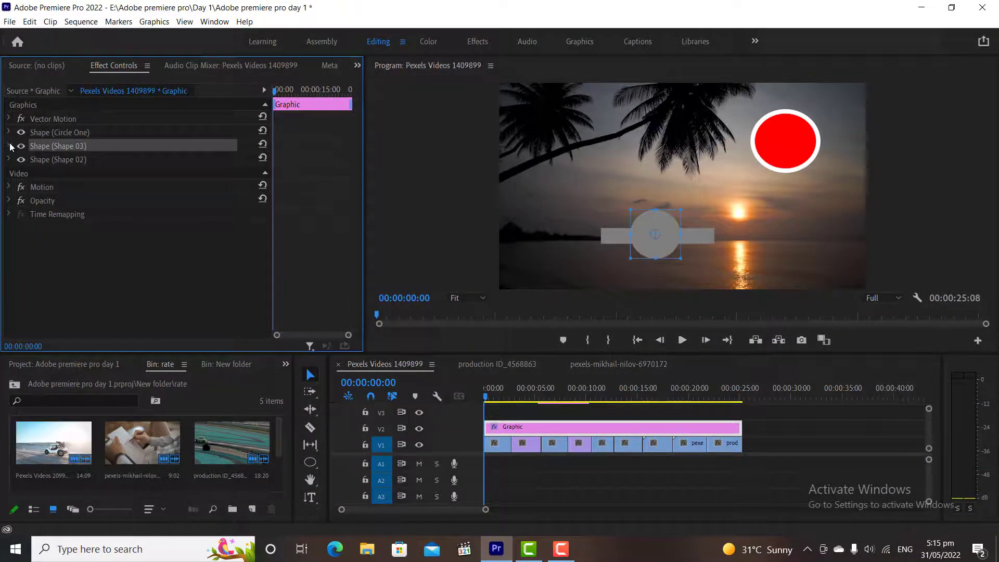
pyautogui.click(10, 145)
pyautogui.click(64, 205)
pyautogui.click(473, 156)
# - Change the grey bar's (Shape 02) fill to bright green
pyautogui.click(12, 146)
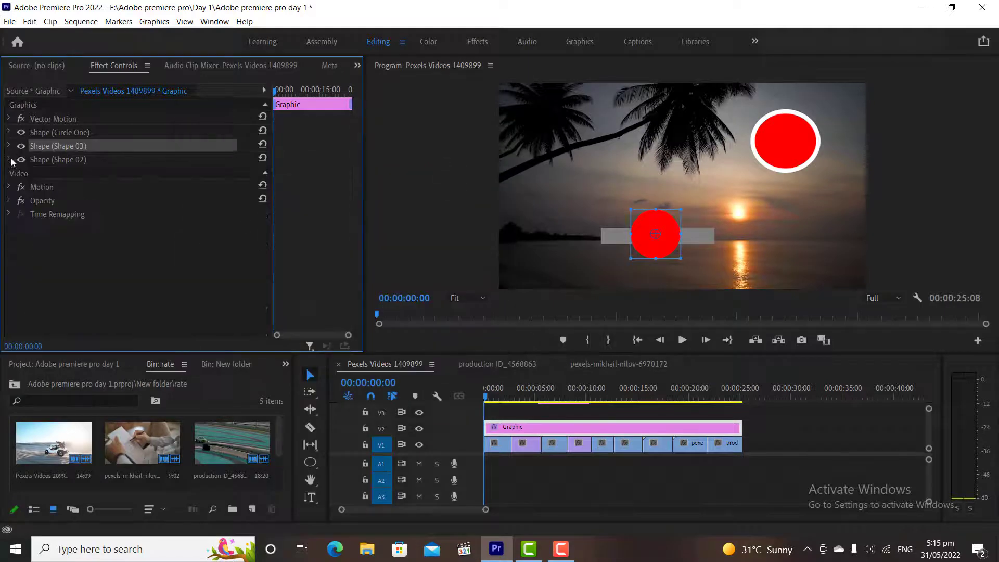
pyautogui.click(12, 160)
pyautogui.click(66, 219)
pyautogui.click(363, 230)
pyautogui.click(349, 177)
pyautogui.click(473, 156)
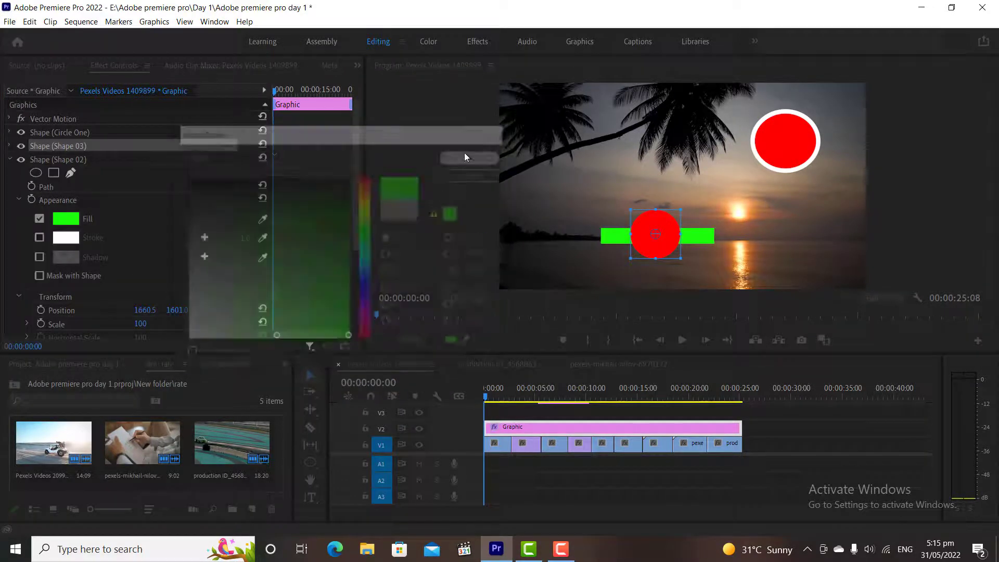
# - Turn off Circle One's fill, leaving a hollow white ring with a 45.0 stroke
pyautogui.click(9, 160)
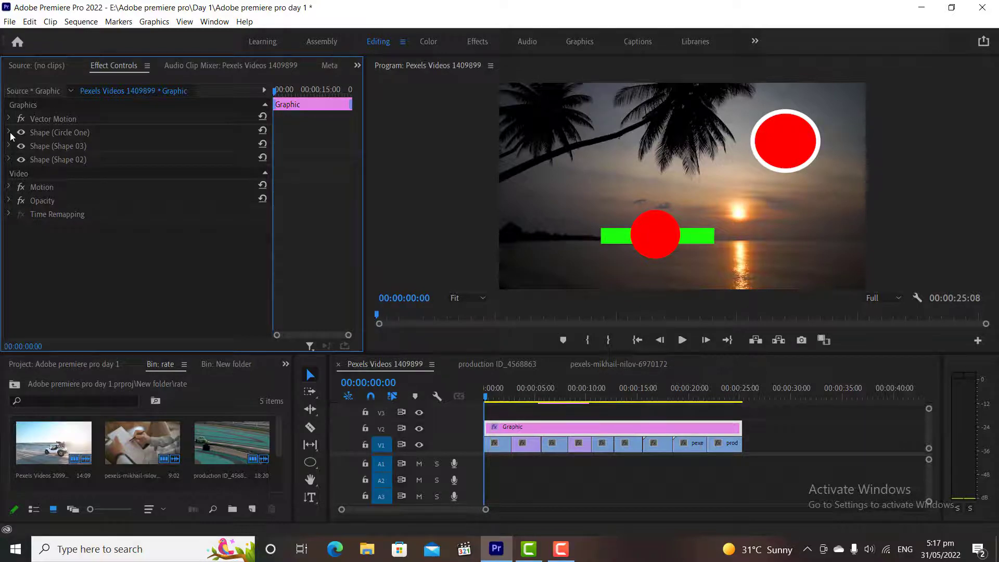
pyautogui.click(10, 133)
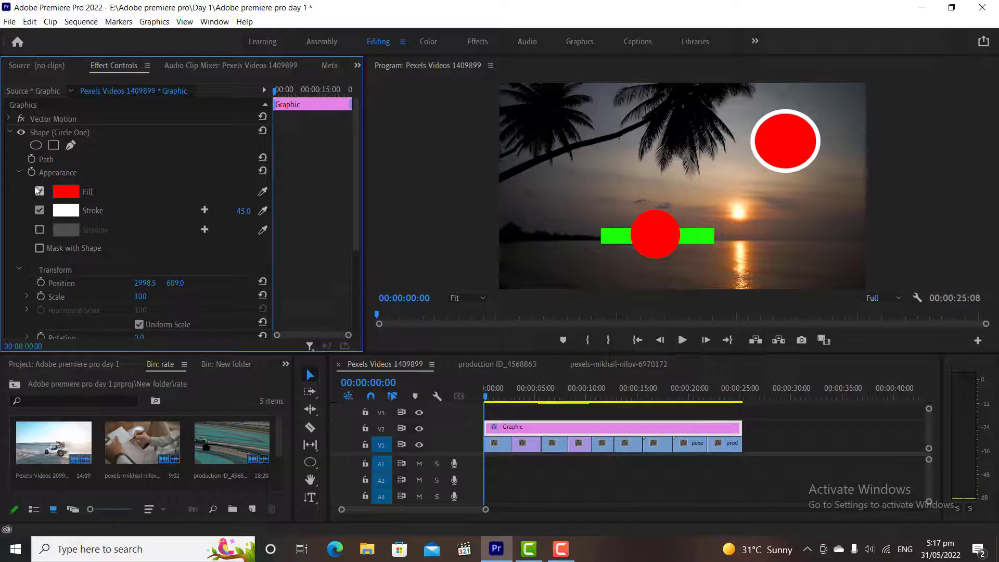
pyautogui.click(39, 191)
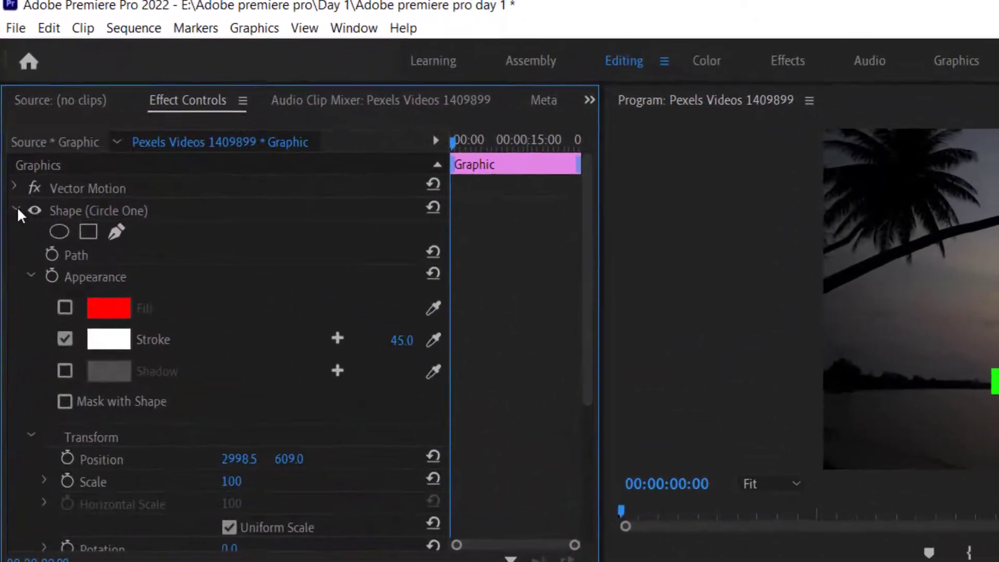
# - Move the green bar in front of the red circle and place Pexels Videos 1893625 at V1's start
pyautogui.click(11, 151)
pyautogui.moveTo(32, 238); pyautogui.dragTo(42, 268)
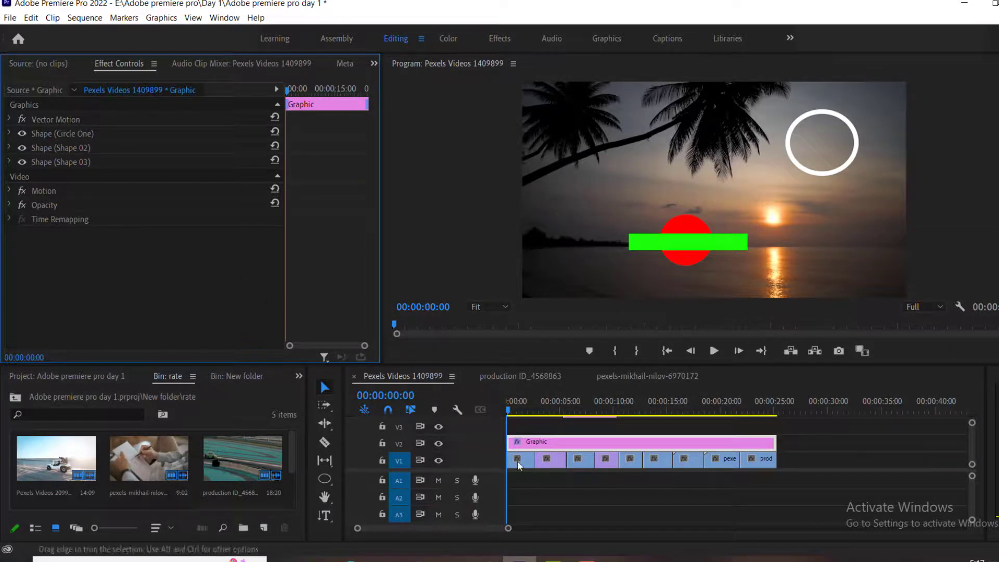
pyautogui.moveTo(56, 458); pyautogui.dragTo(519, 460)
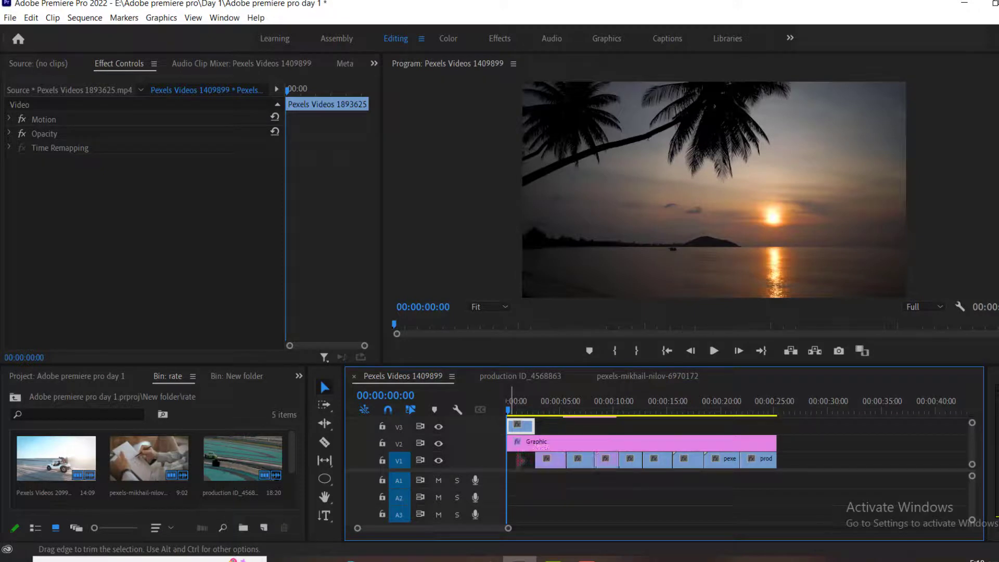
pyautogui.moveTo(520, 460)
pyautogui.mouseDown()
pyautogui.moveTo(513, 432)
pyautogui.moveTo(518, 460)
pyautogui.mouseUp()
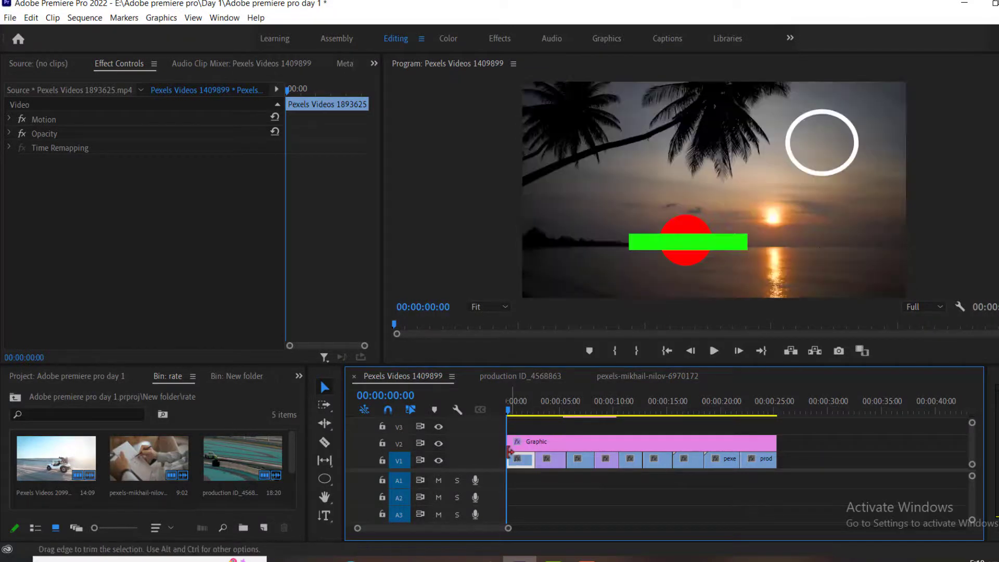
pyautogui.click(324, 496)
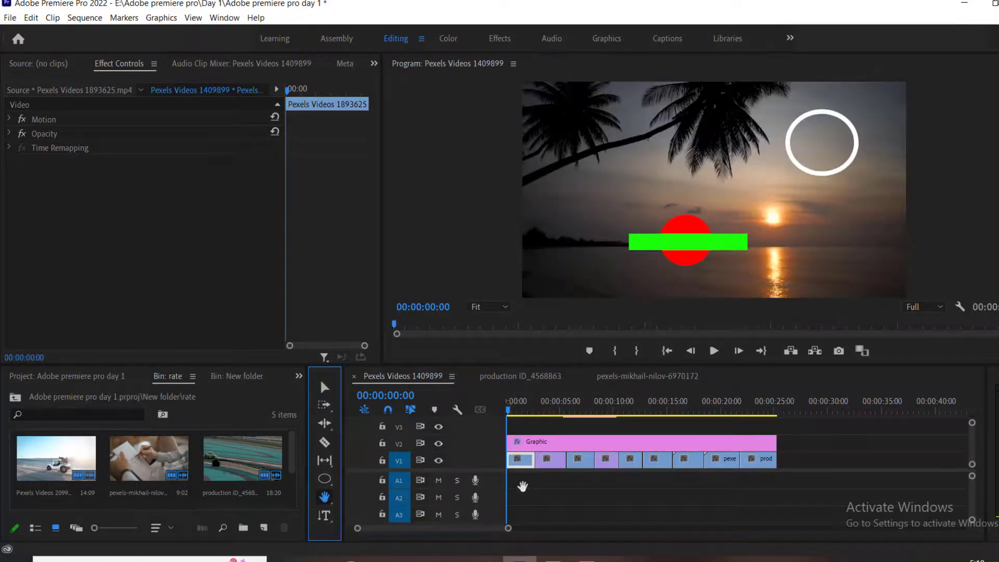
# - View the program monitor at 75%, pan around the shapes and sky, then return to Fit
pyautogui.moveTo(747, 481); pyautogui.dragTo(809, 481)
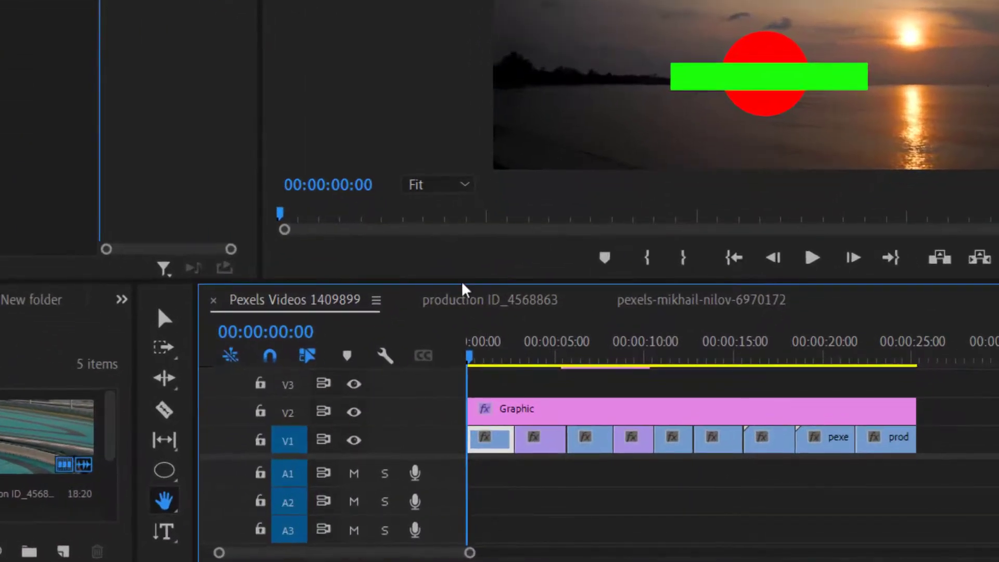
pyautogui.click(457, 185)
pyautogui.click(435, 307)
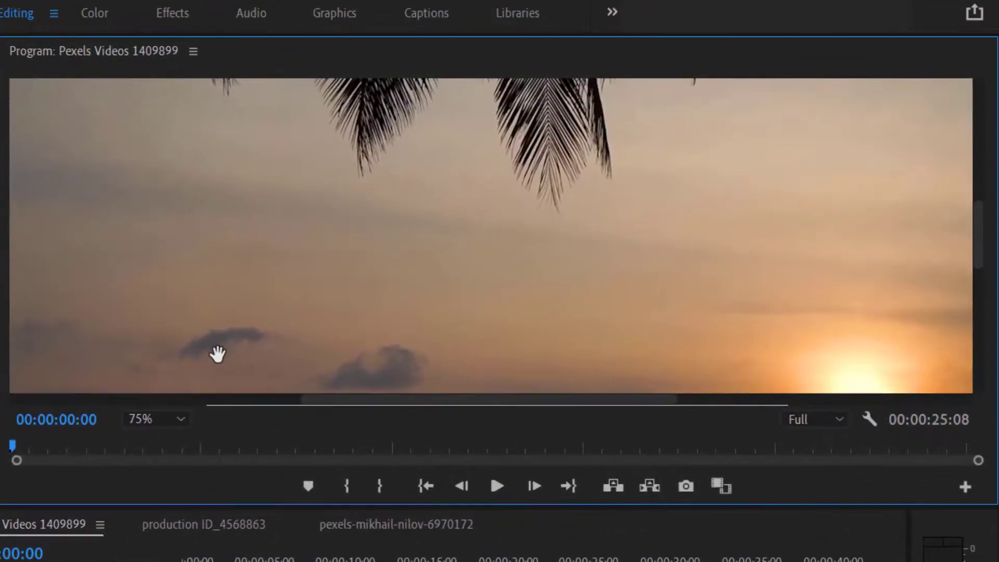
pyautogui.moveTo(294, 285); pyautogui.dragTo(511, 22)
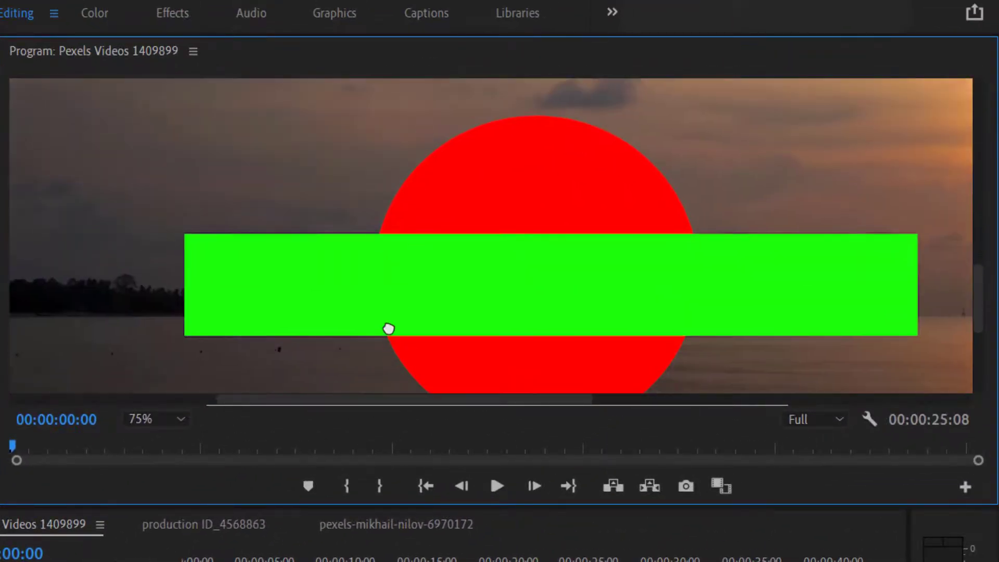
pyautogui.moveTo(389, 328); pyautogui.dragTo(344, 314)
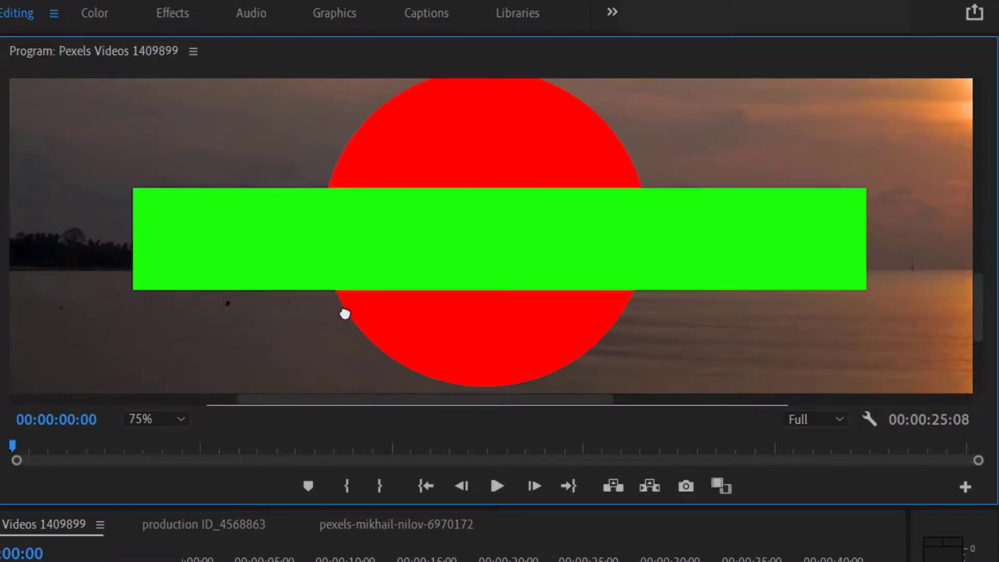
pyautogui.moveTo(495, 158); pyautogui.dragTo(399, 306)
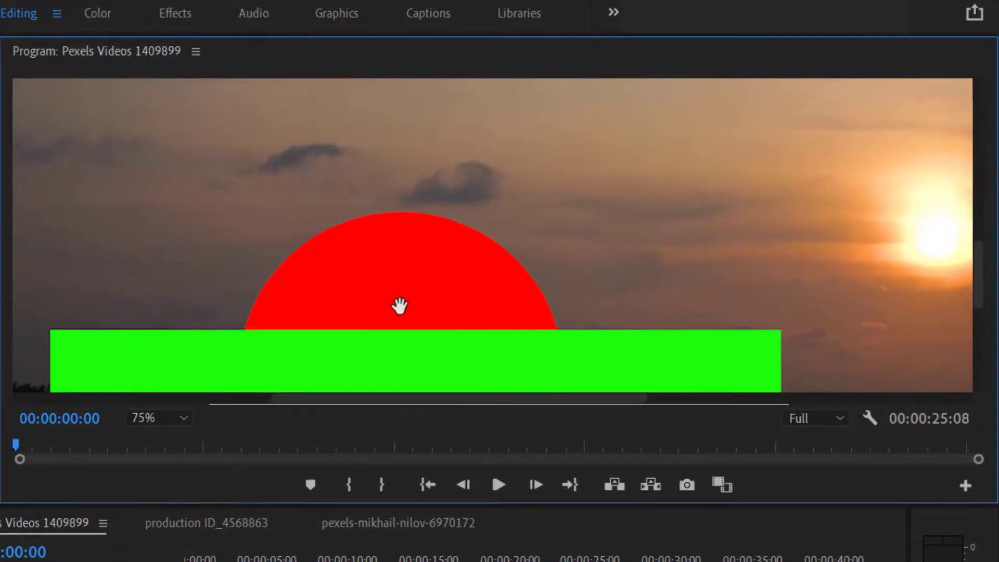
pyautogui.click(158, 418)
pyautogui.click(161, 441)
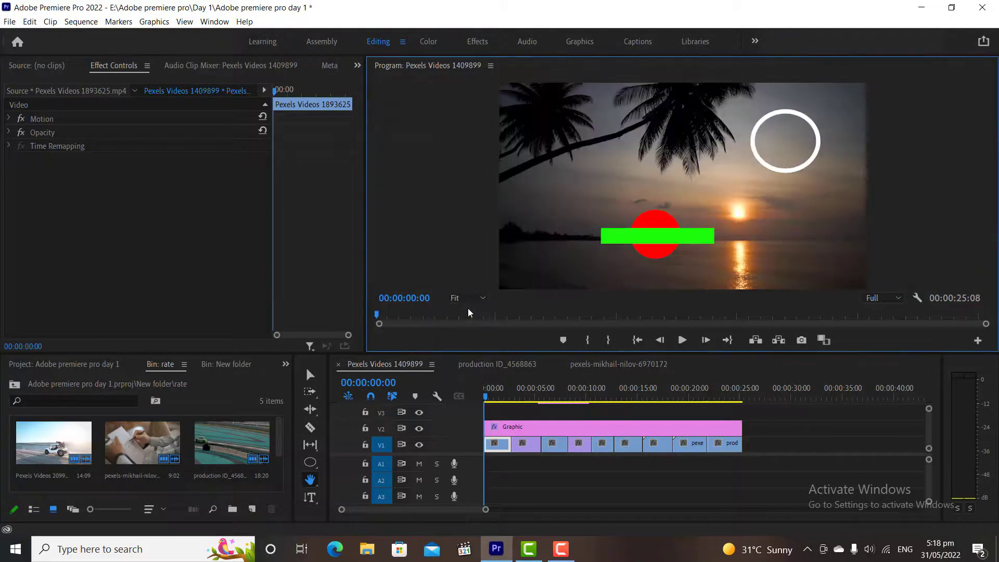
# - Zoom the timeline in one level with the Zoom tool
pyautogui.click(313, 481)
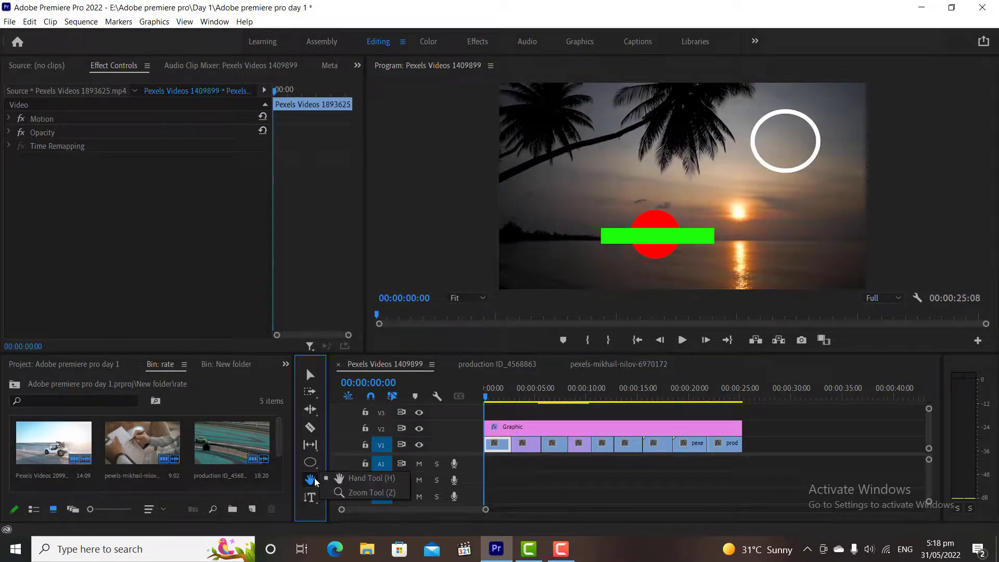
pyautogui.click(364, 492)
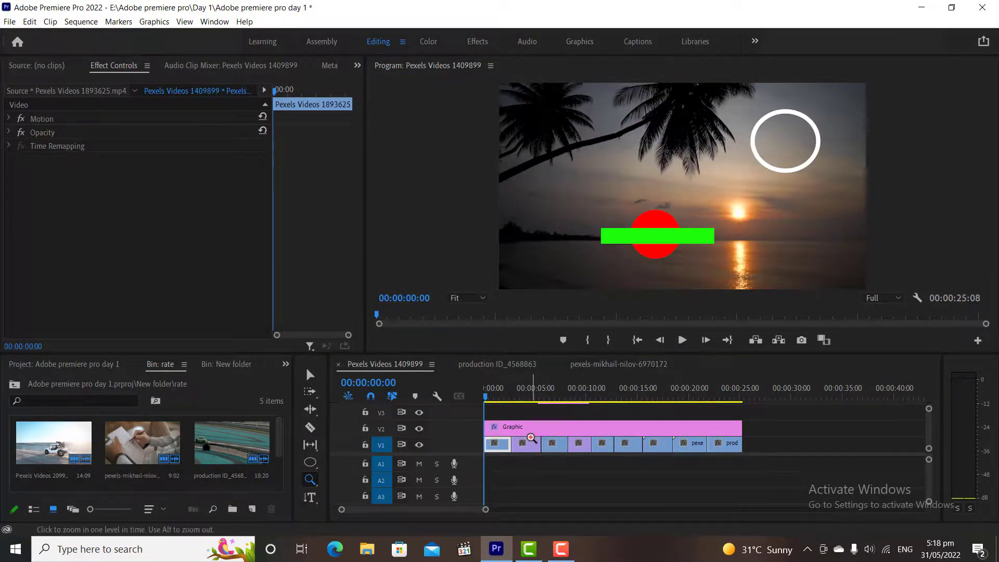
pyautogui.click(530, 438)
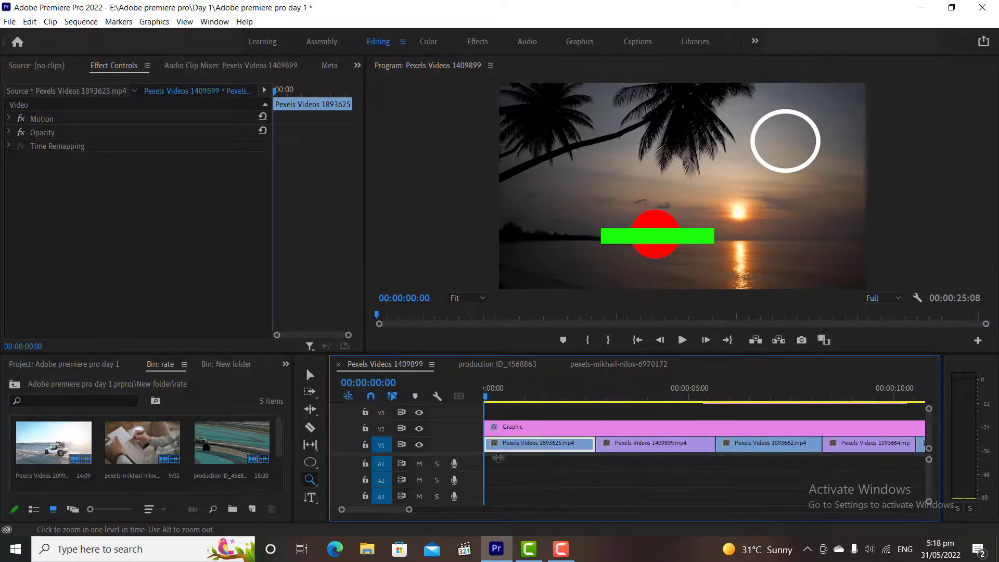
pyautogui.moveTo(409, 510); pyautogui.dragTo(454, 512)
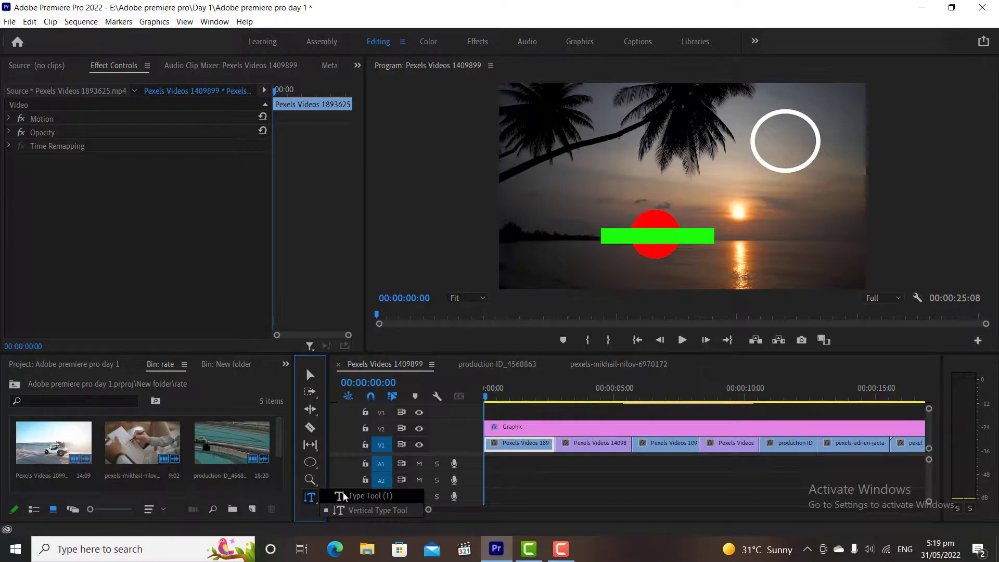
# - Add a text layer reading 'Typd Tool' over the green bar
pyautogui.click(310, 497)
pyautogui.click(611, 236)
pyautogui.write('Type Tex')
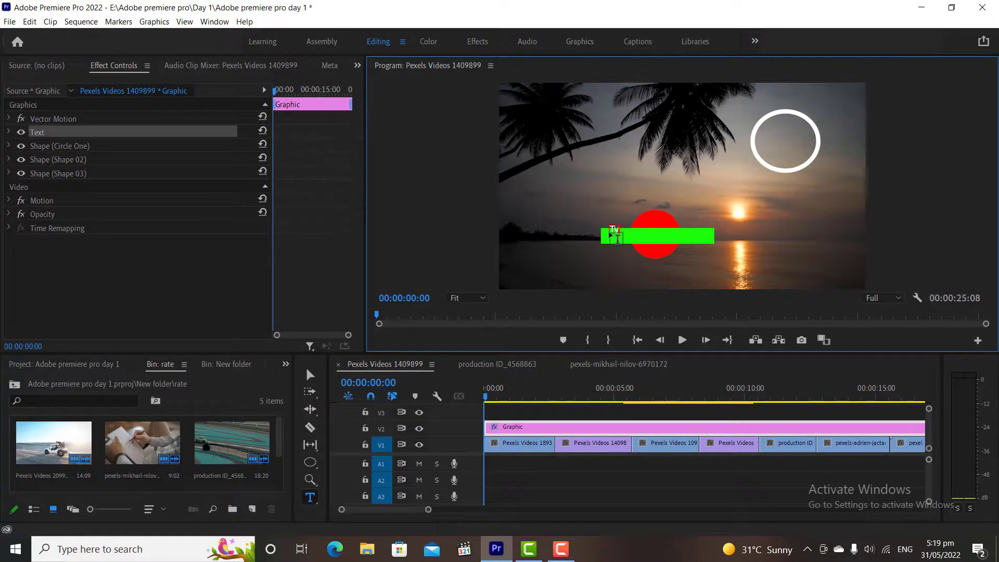
pyautogui.press('Escape')
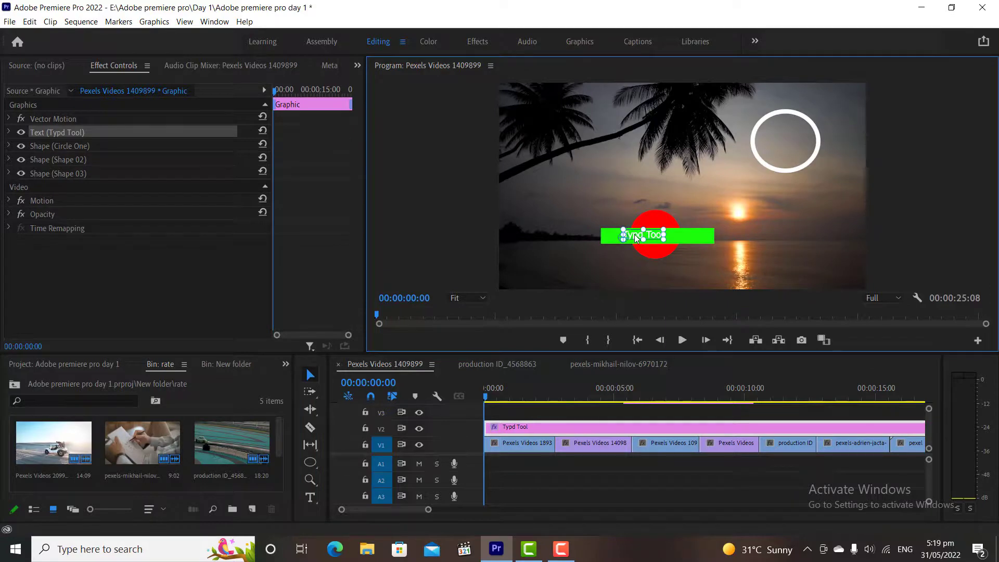
# - Color the text red and nudge it slightly right on the bar
pyautogui.doubleClick(636, 237)
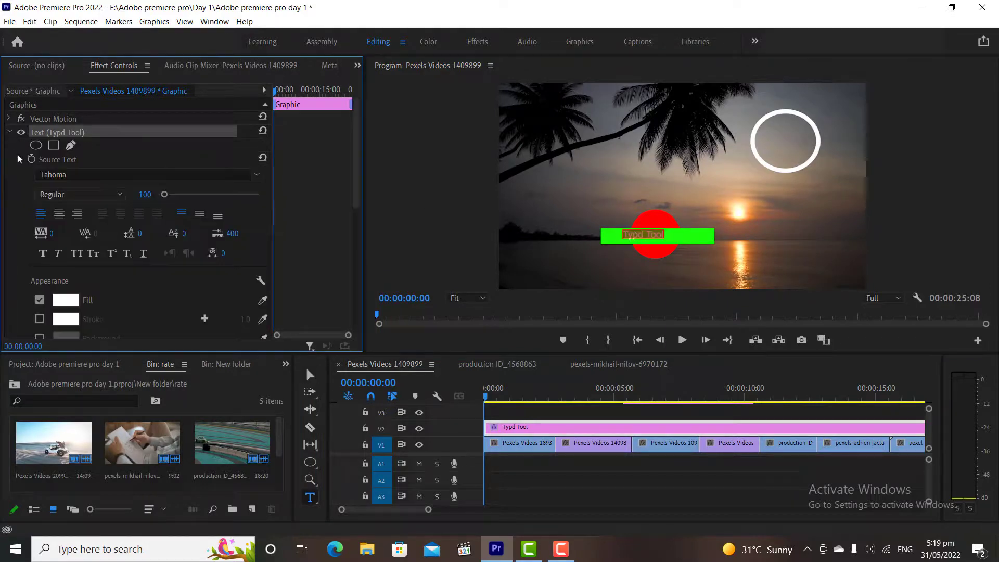
pyautogui.click(66, 300)
pyautogui.click(353, 173)
pyautogui.click(475, 154)
pyautogui.press('Escape')
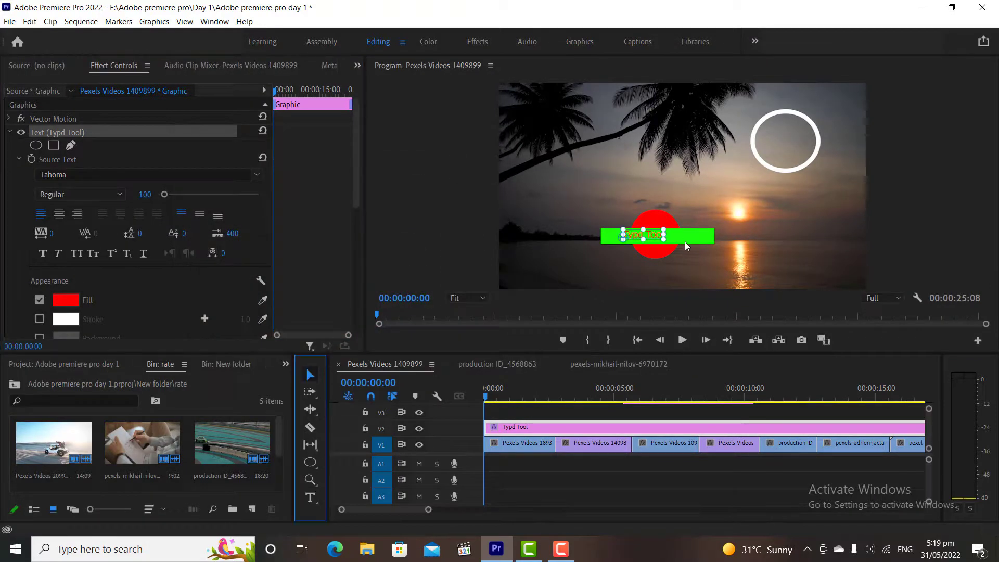
pyautogui.moveTo(636, 237); pyautogui.dragTo(647, 239)
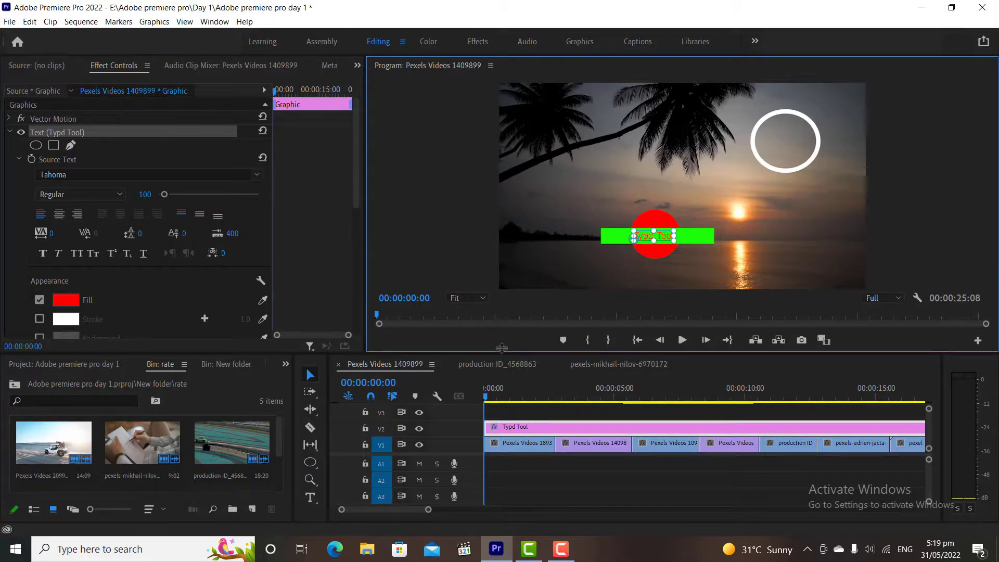
pyautogui.click(310, 497)
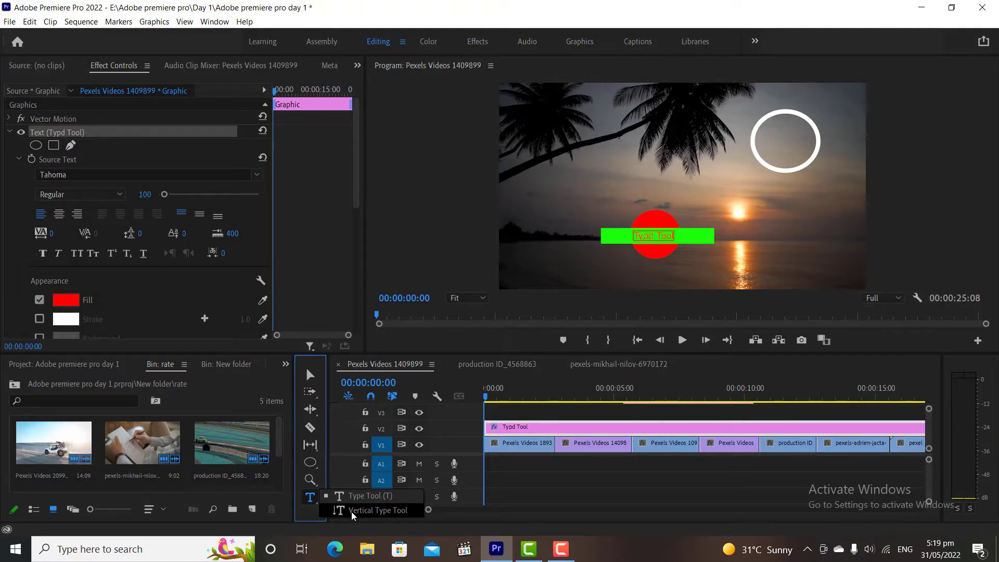
# - Choose the Vertical Type Tool from the Type tool flyout
pyautogui.click(352, 513)
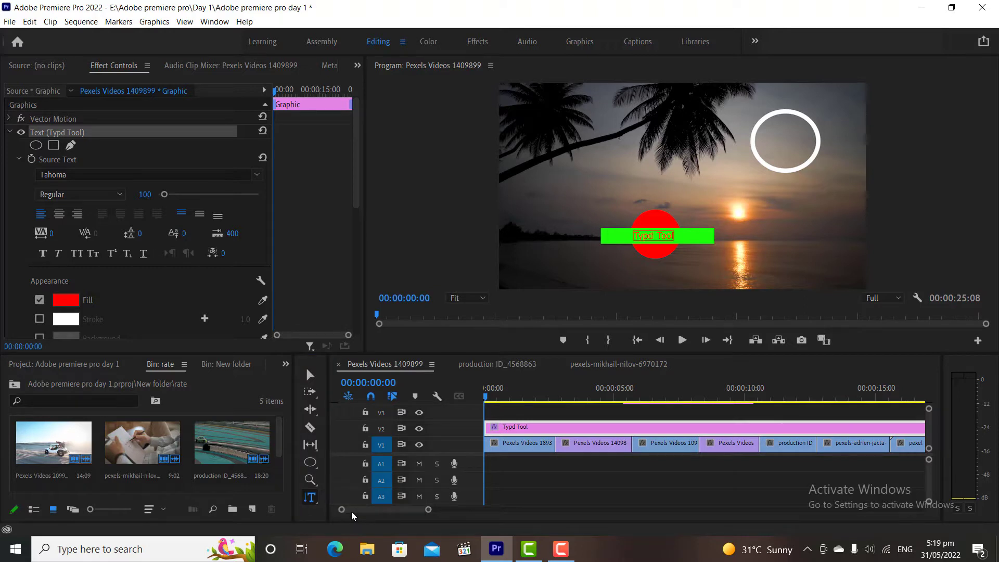